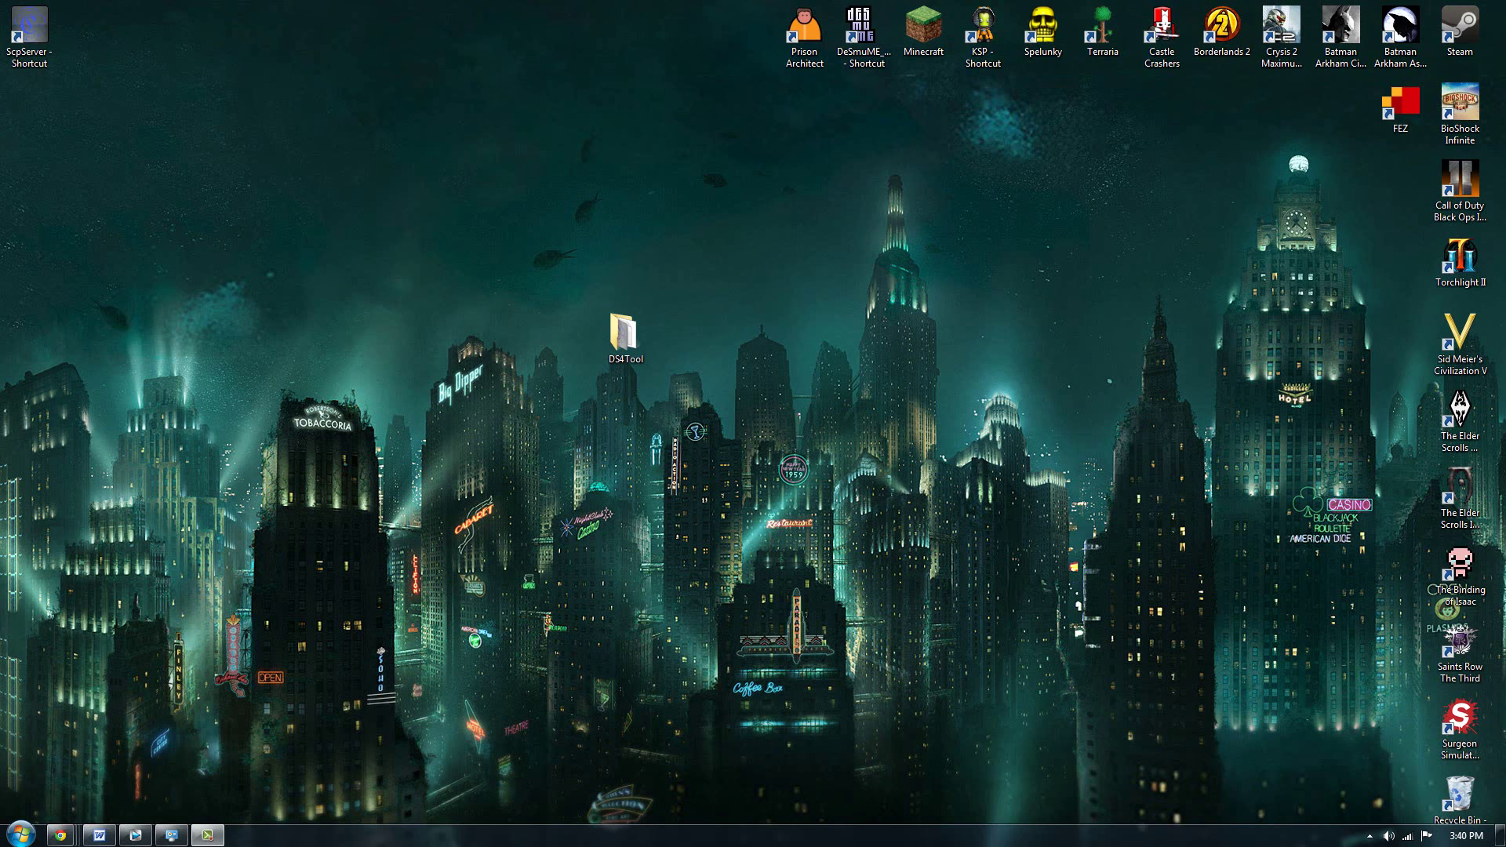
Step: Launch Steam and select Batman: Arkham City GOTY in the library
double_click(1459, 27)
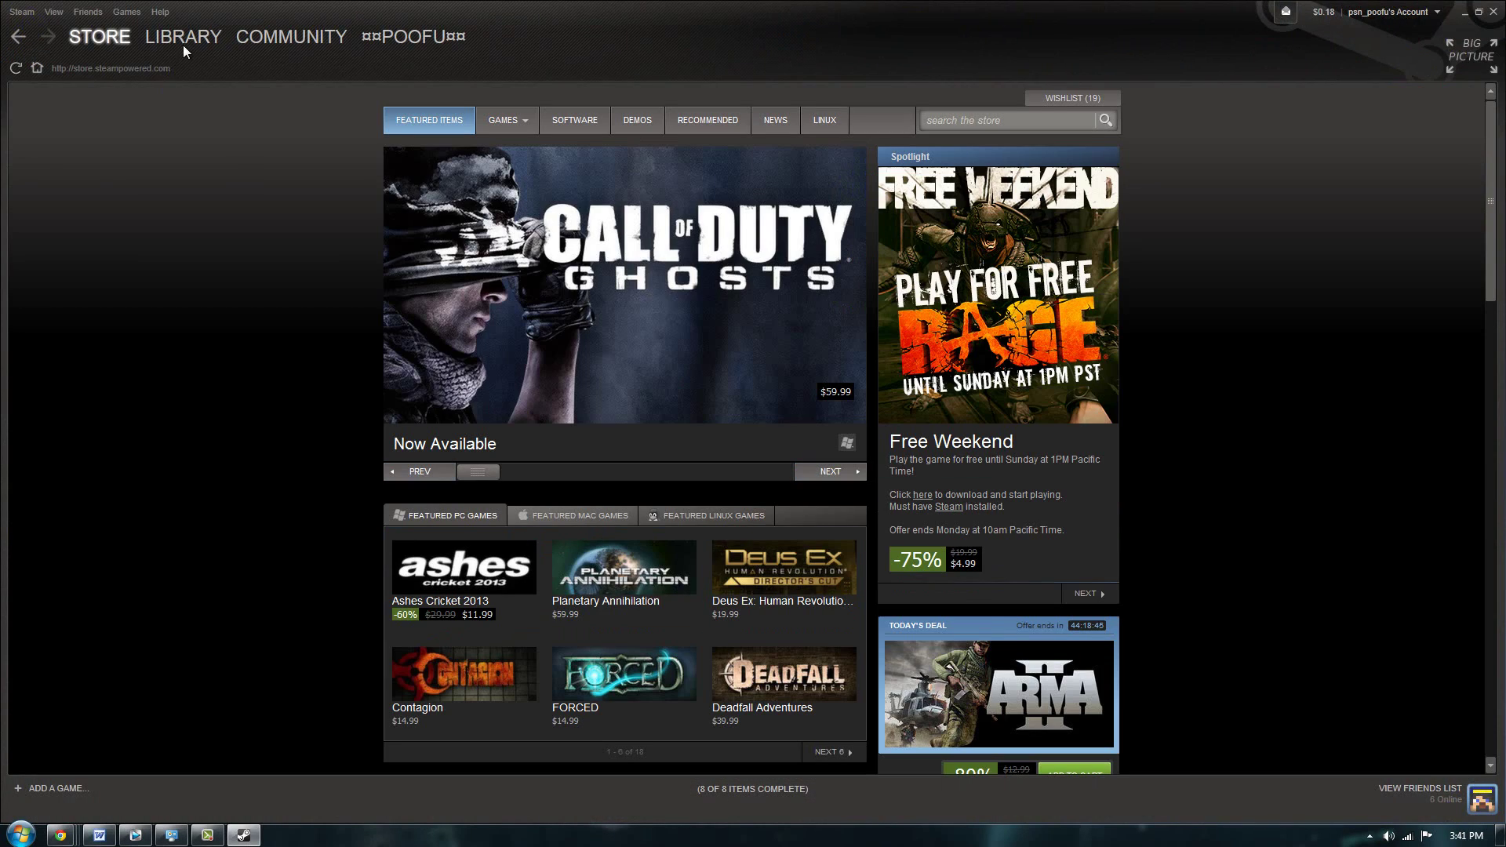
left_click(184, 39)
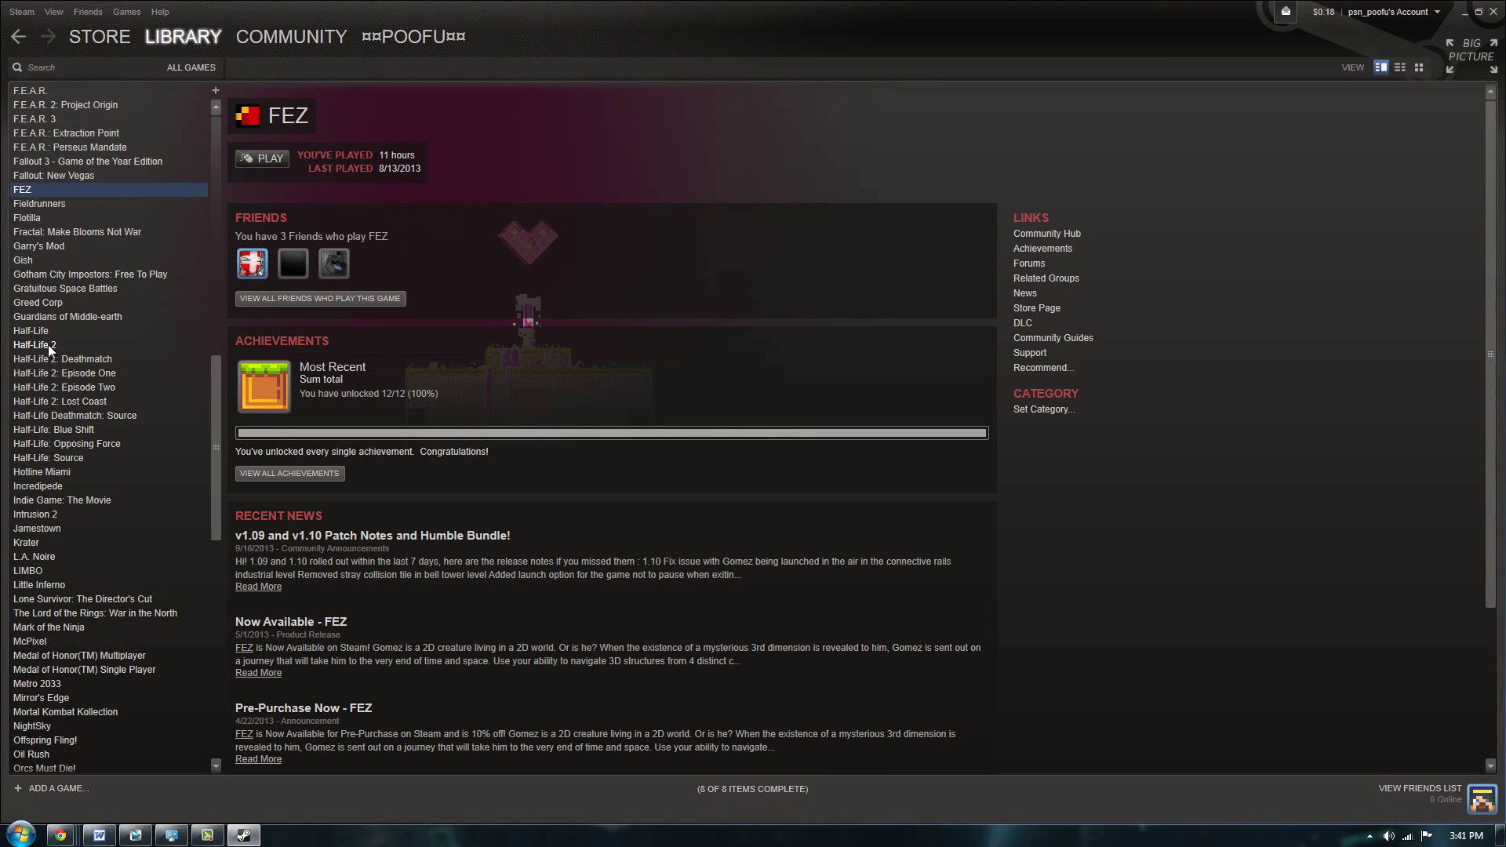
scroll(48, 345, "down", 1)
scroll(54, 356, "up", 4)
scroll(54, 356, "up", 15)
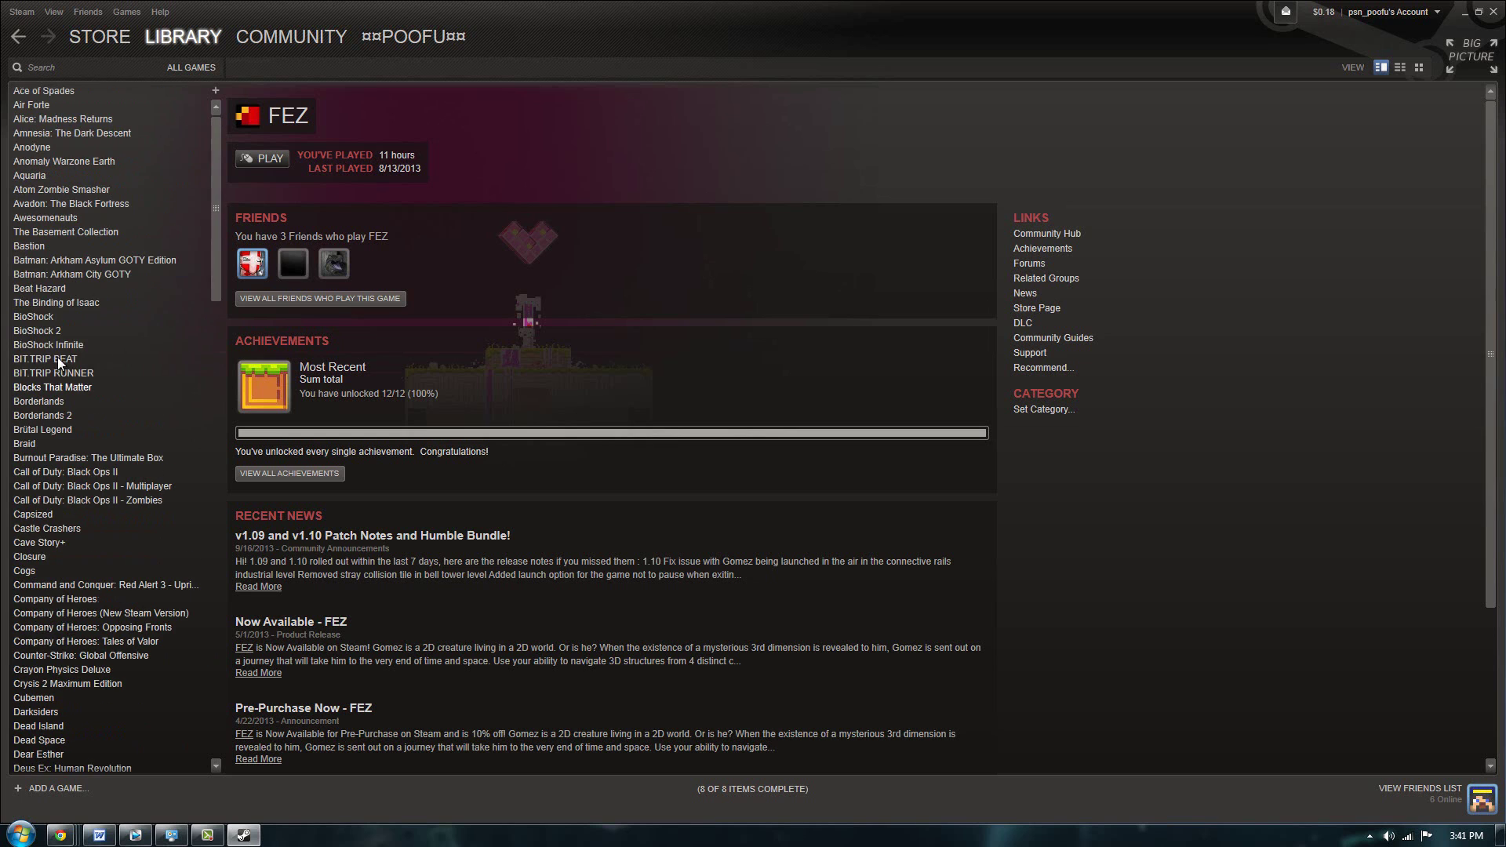
left_click(54, 276)
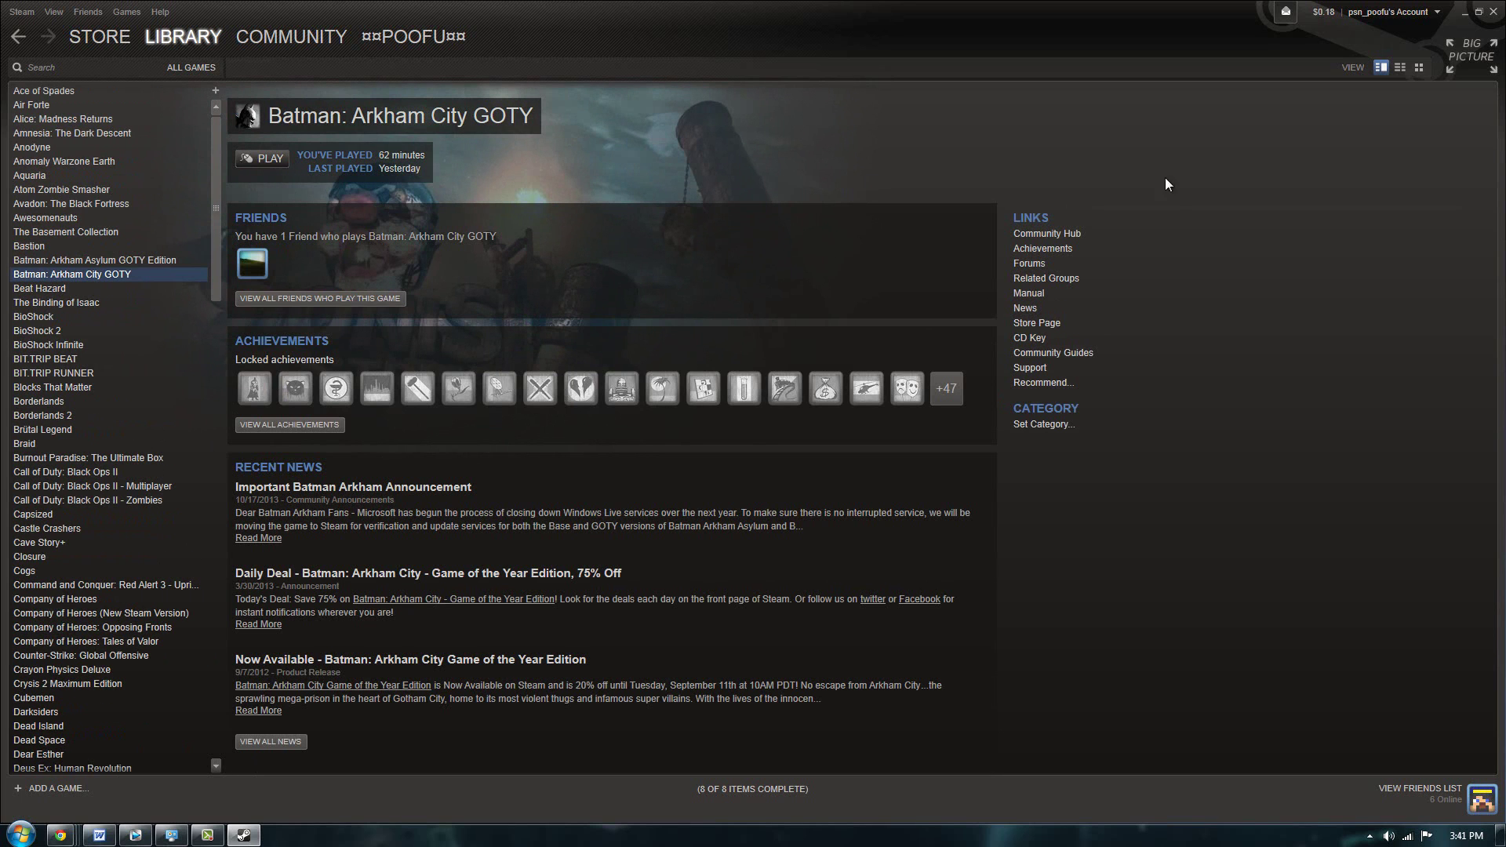
Step: Open the game's store page and highlight Full controller support in its feature list
left_click(1039, 323)
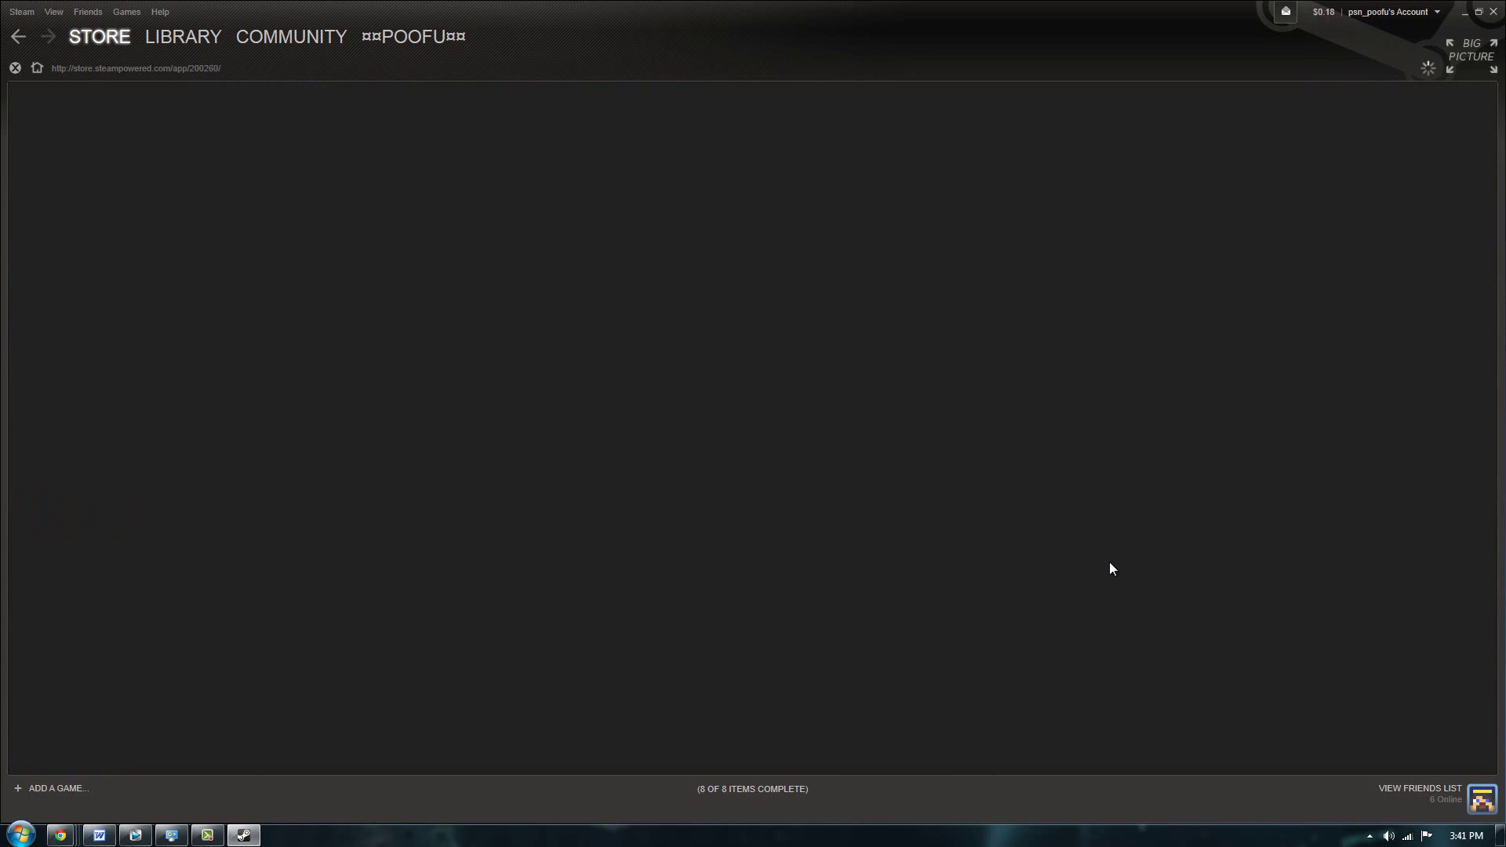
scroll(1106, 581, "down", 15)
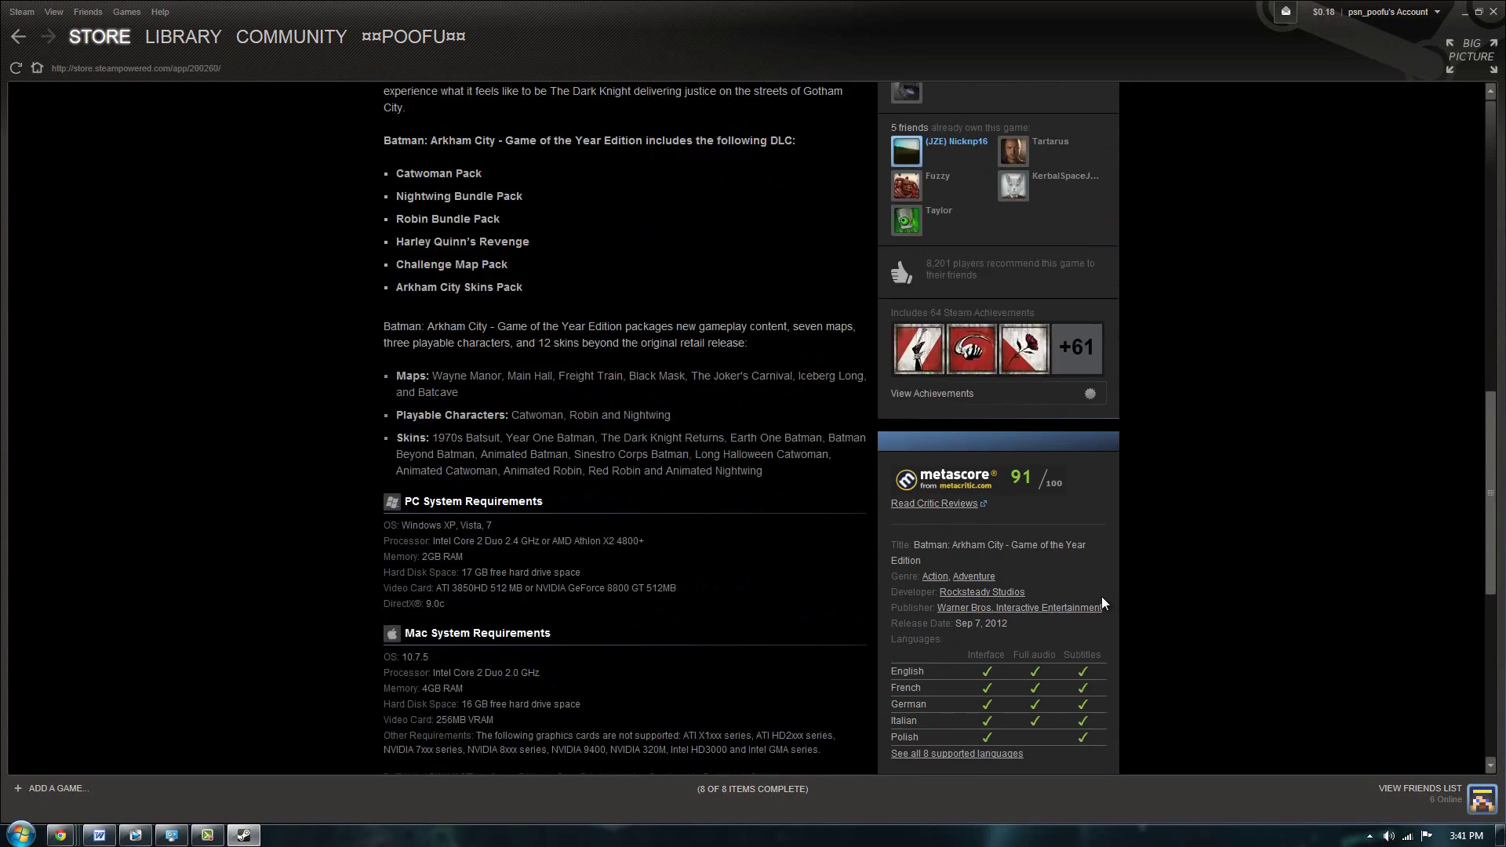
scroll(1101, 596, "down", 7)
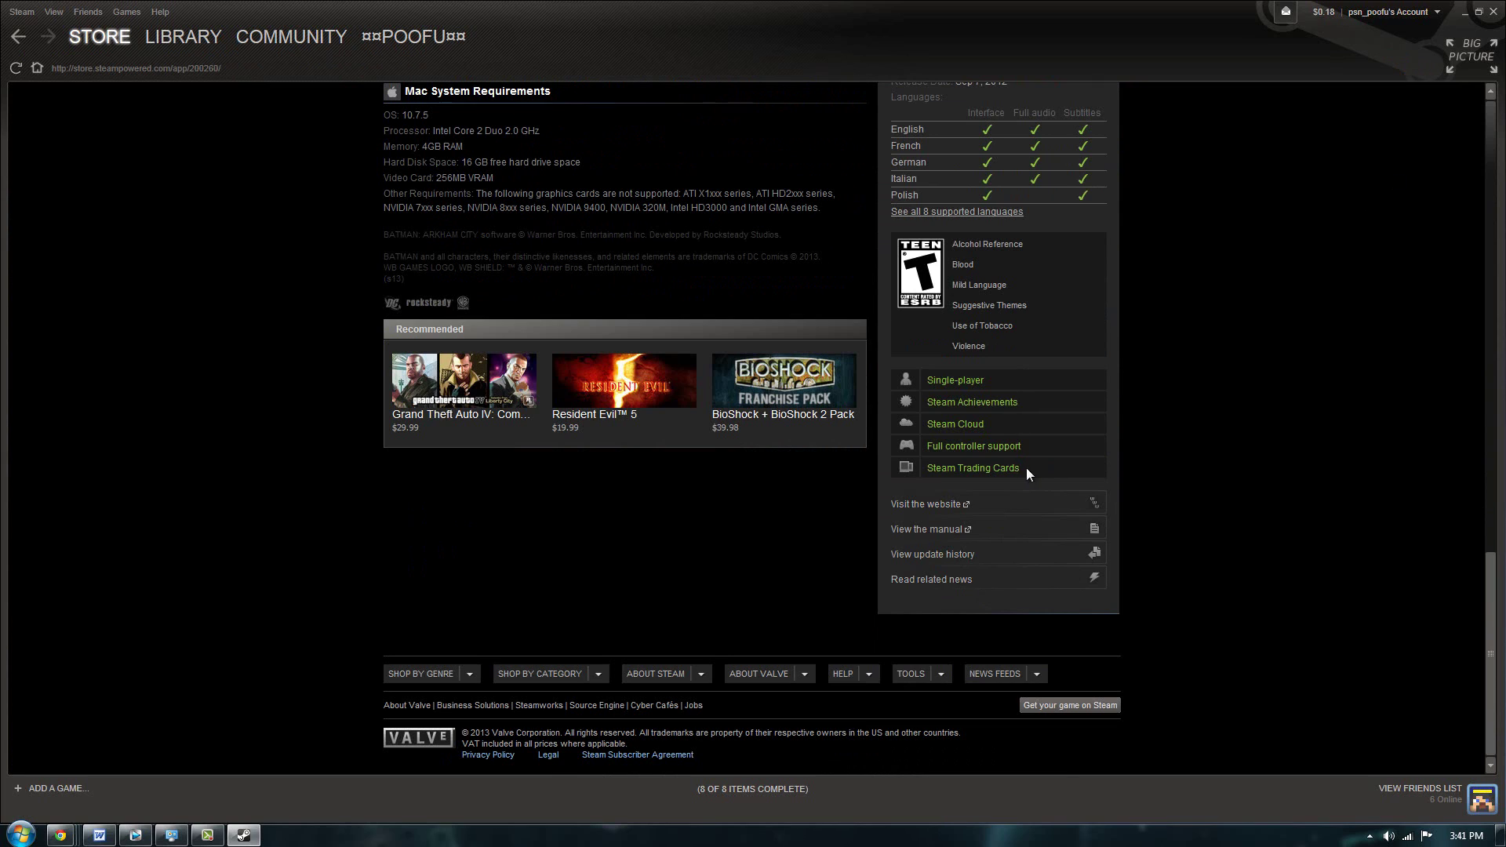
left_click_drag(1024, 443, 901, 441)
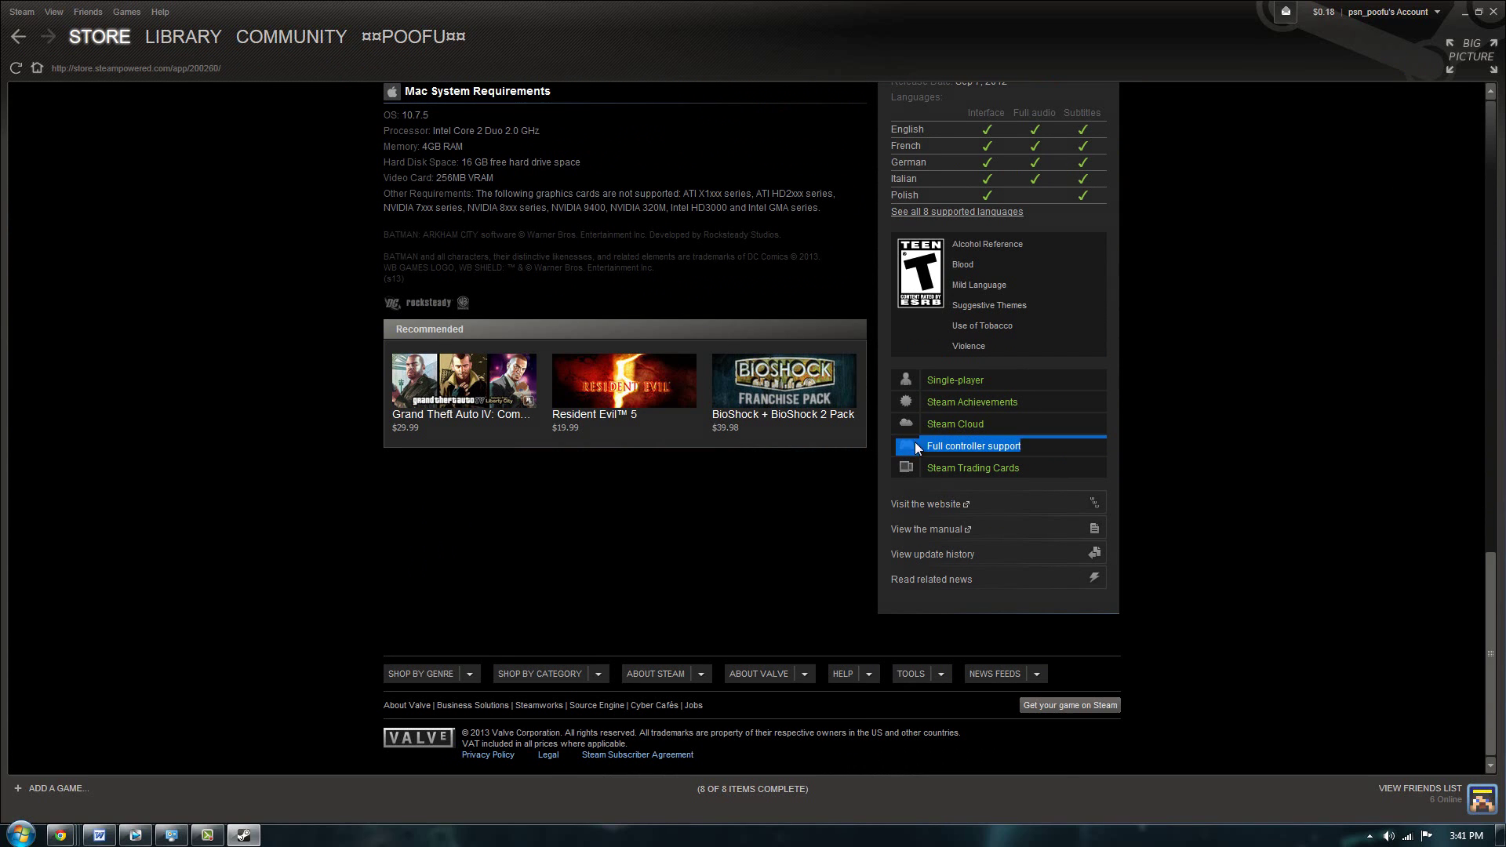
left_click(965, 445)
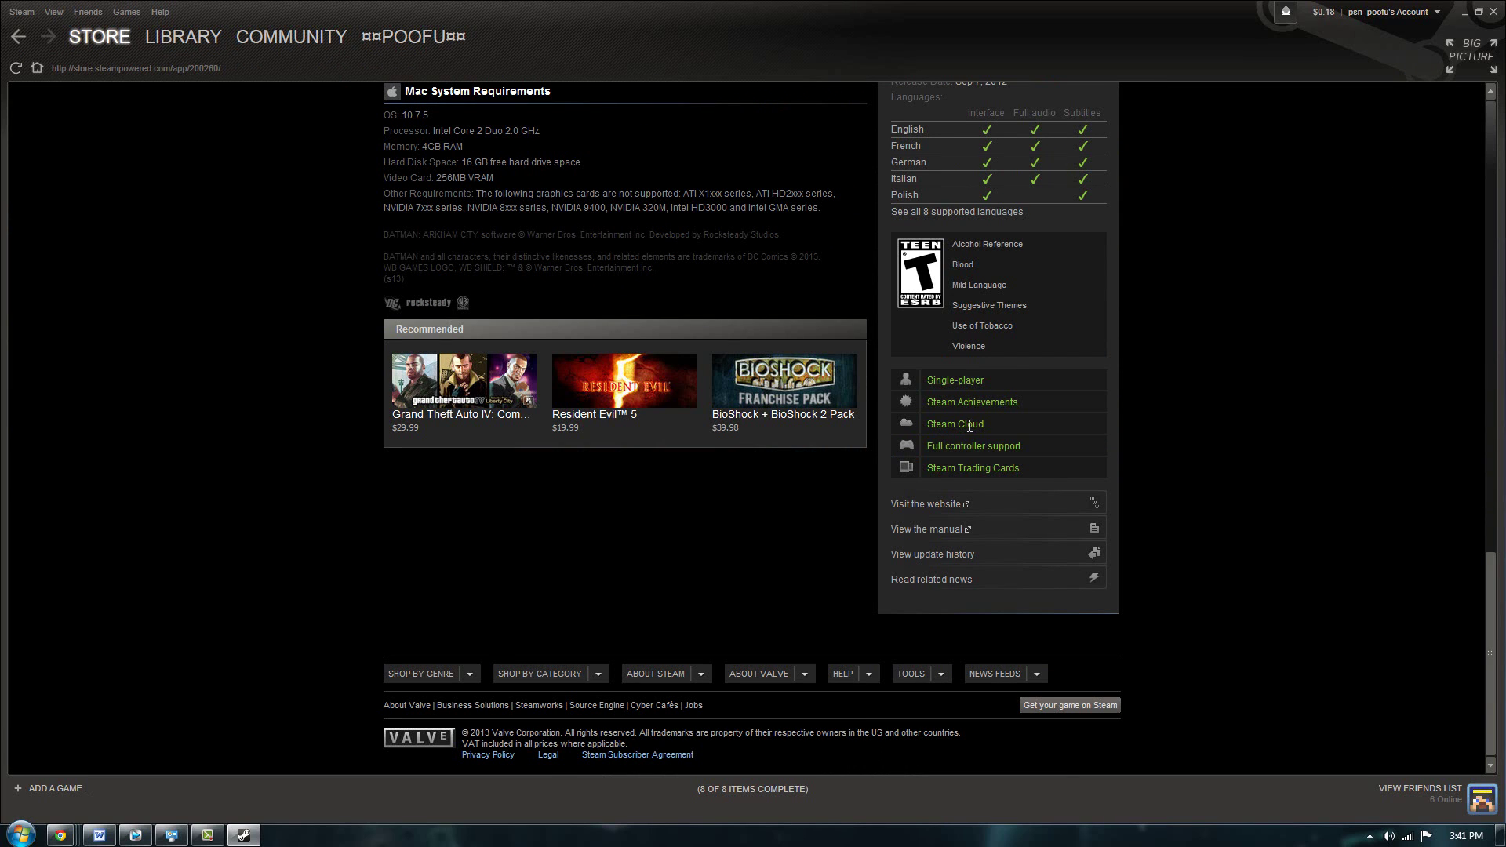
Step: Check the Wireless Controller's details in Devices and Printers, then return to the PS4 guide
left_click(179, 839)
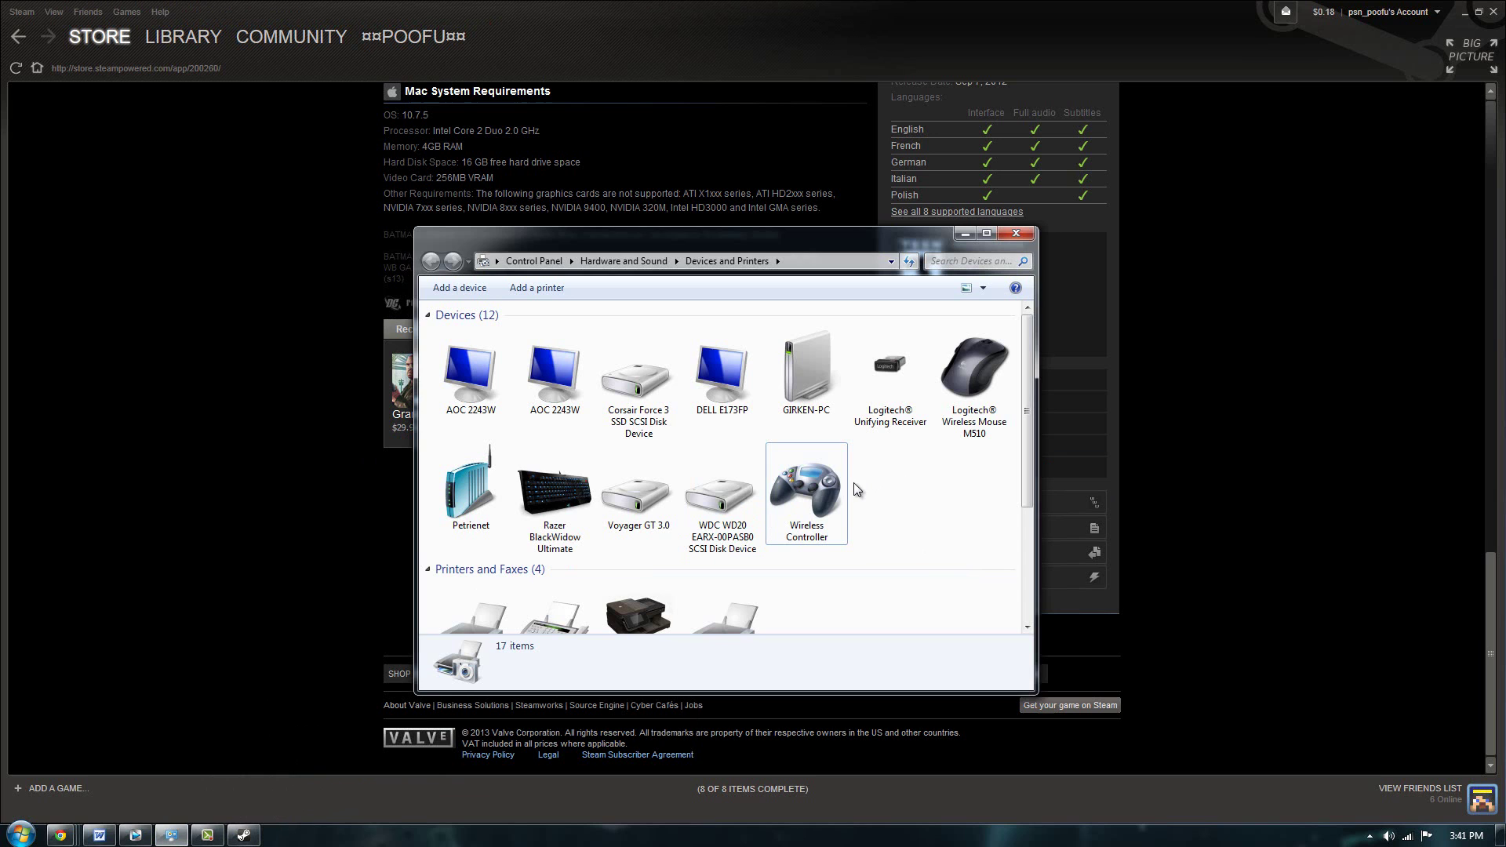
left_click(827, 482)
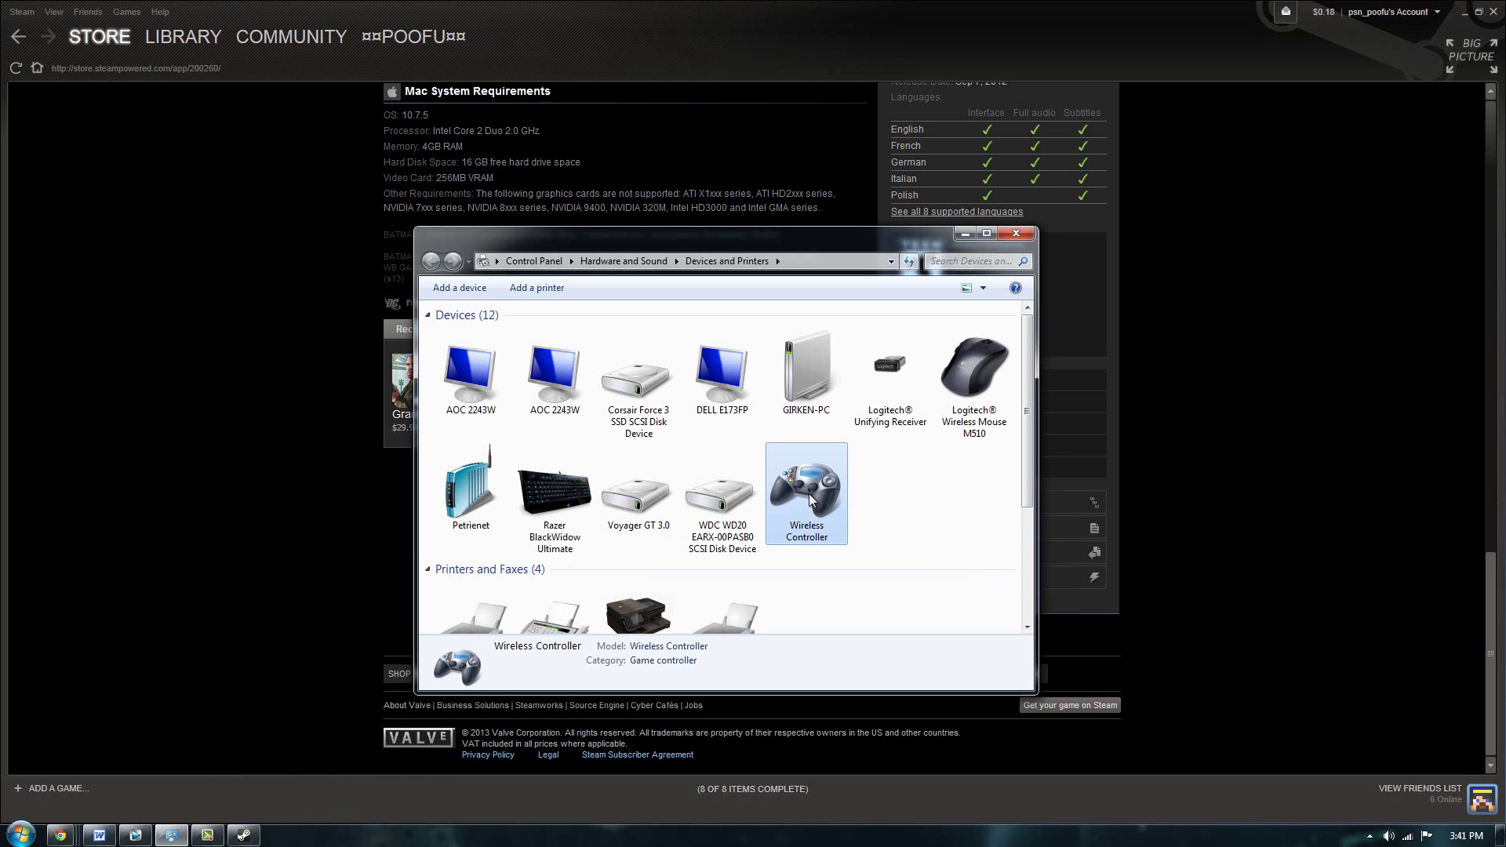
key("alt+Tab")
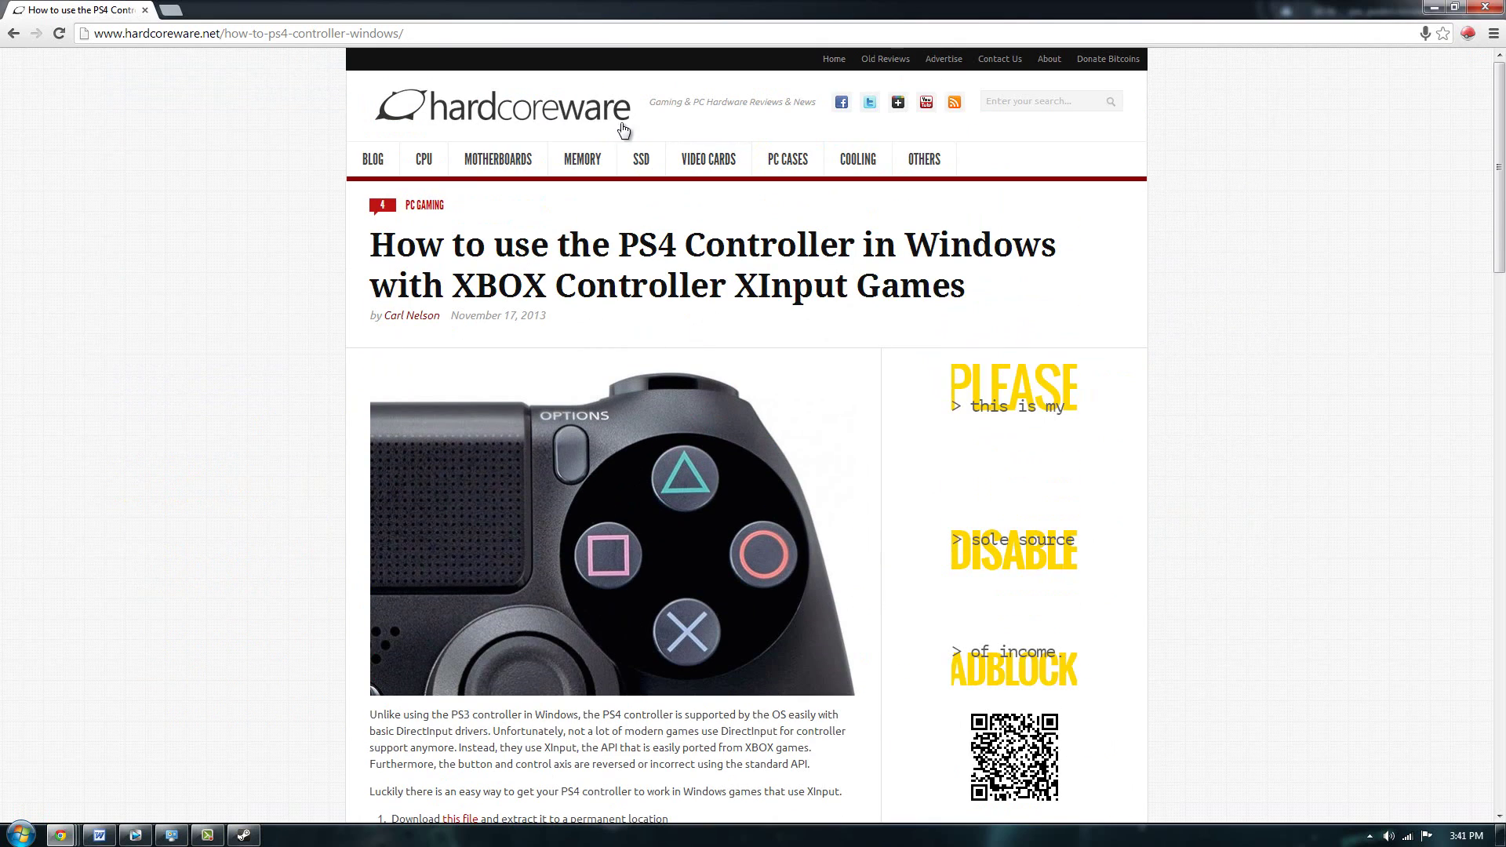
Step: Download DS4Tool.zip from the guide's first setup step and restore Chrome to a smaller window
scroll(366, 323, "down", 5)
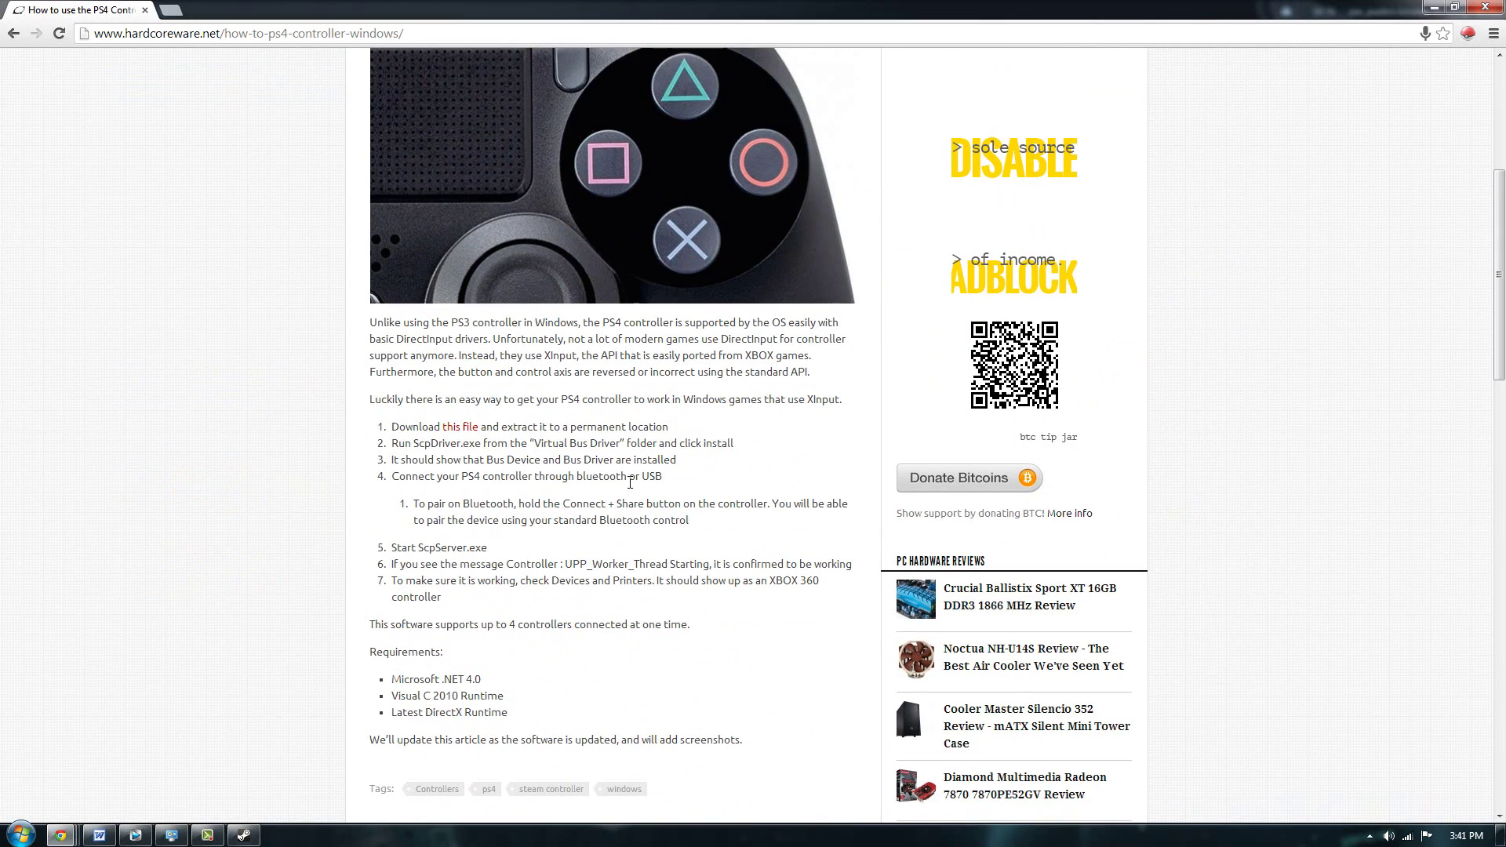
left_click_drag(392, 428, 455, 604)
left_click(455, 604)
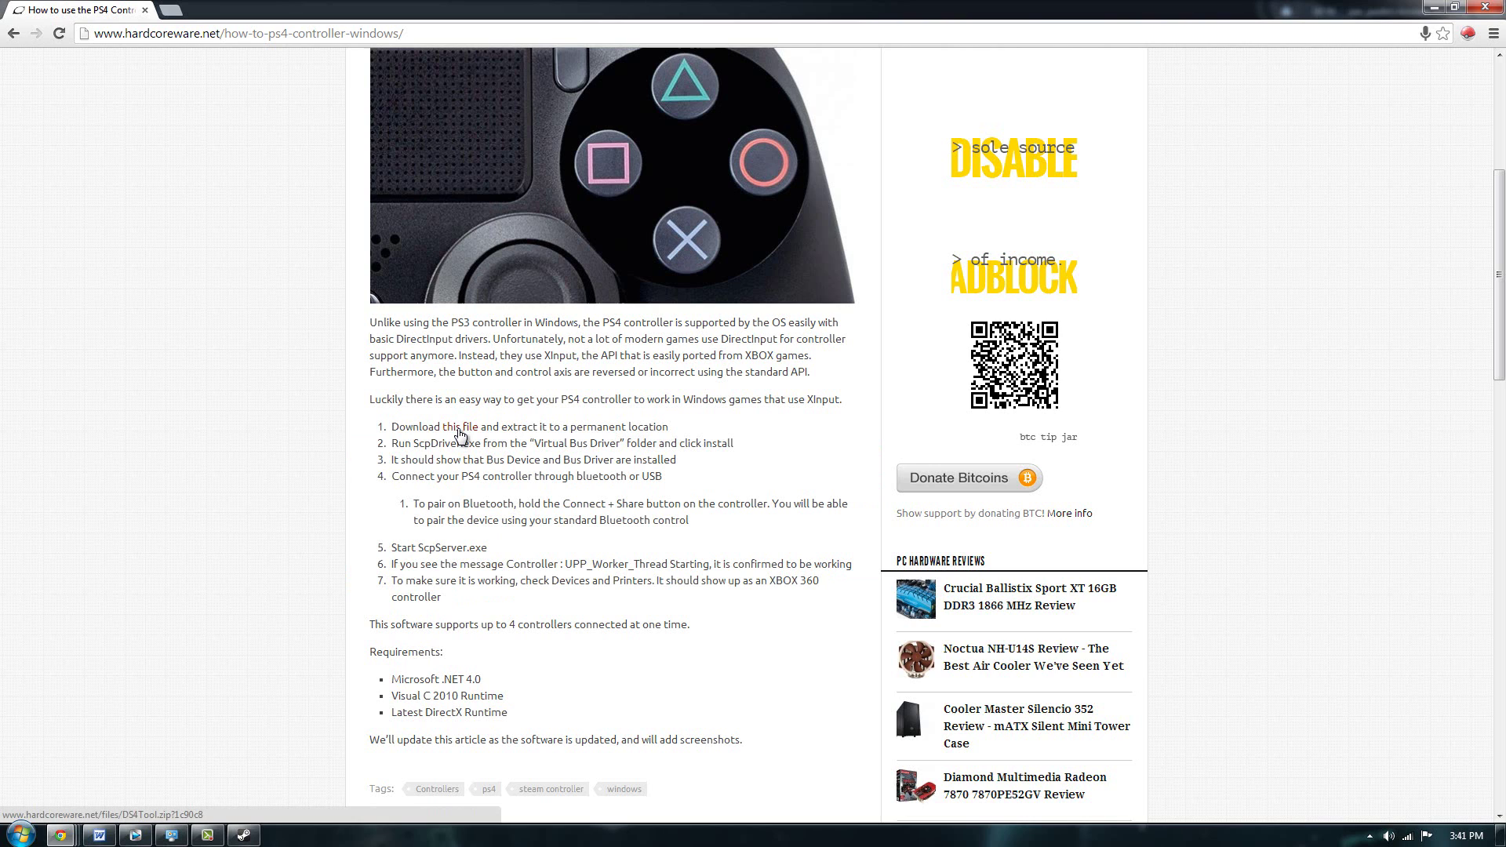
left_click(461, 428)
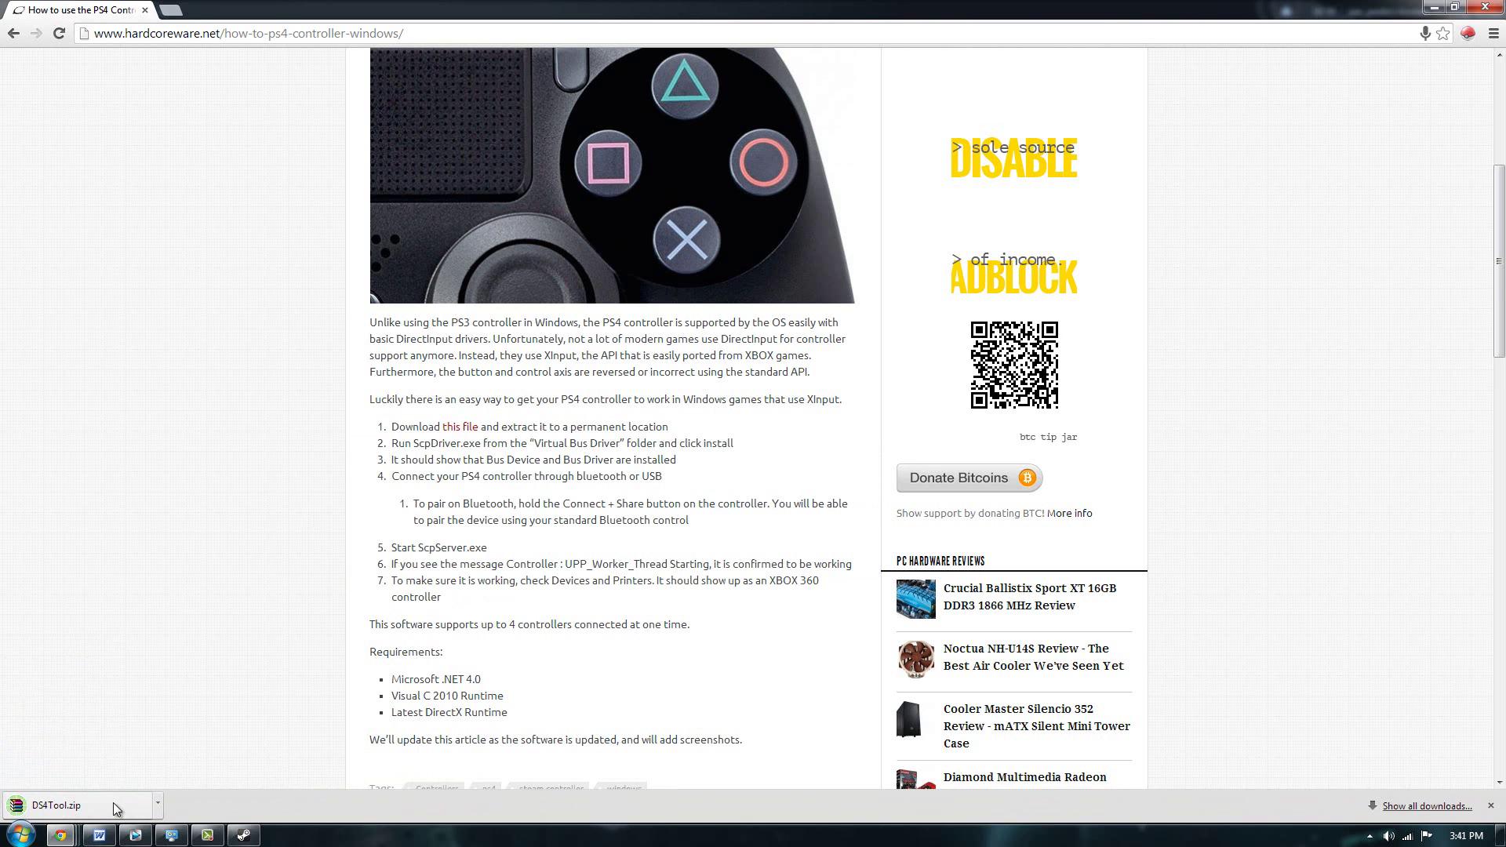
double_click(370, 6)
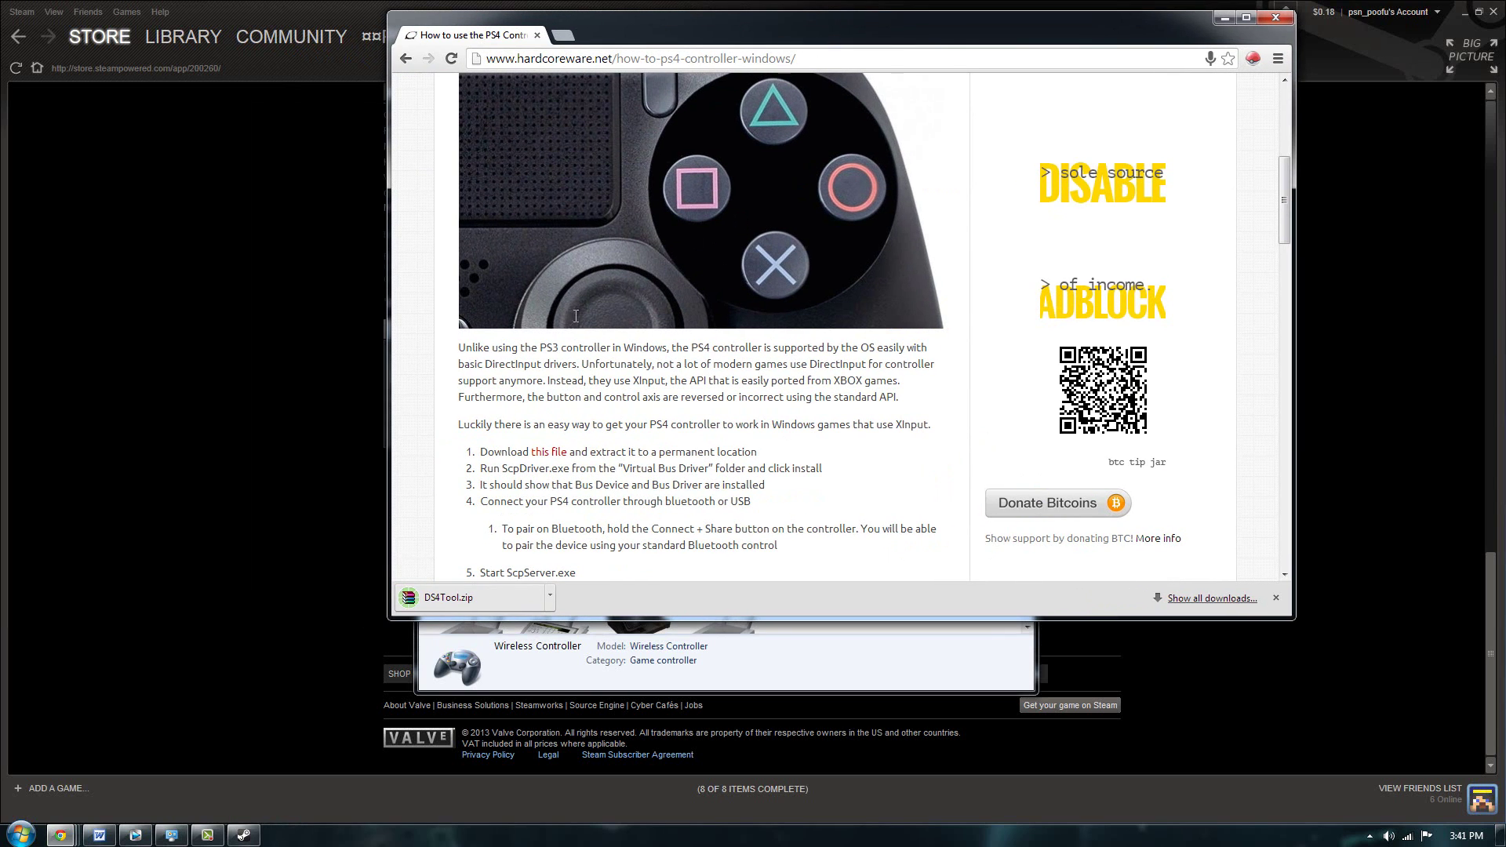
Step: Move the downloaded DS4Tool.zip onto the desktop and minimize Steam and Chrome
left_click(1461, 15)
left_click(1460, 14)
left_click_drag(448, 596, 280, 356)
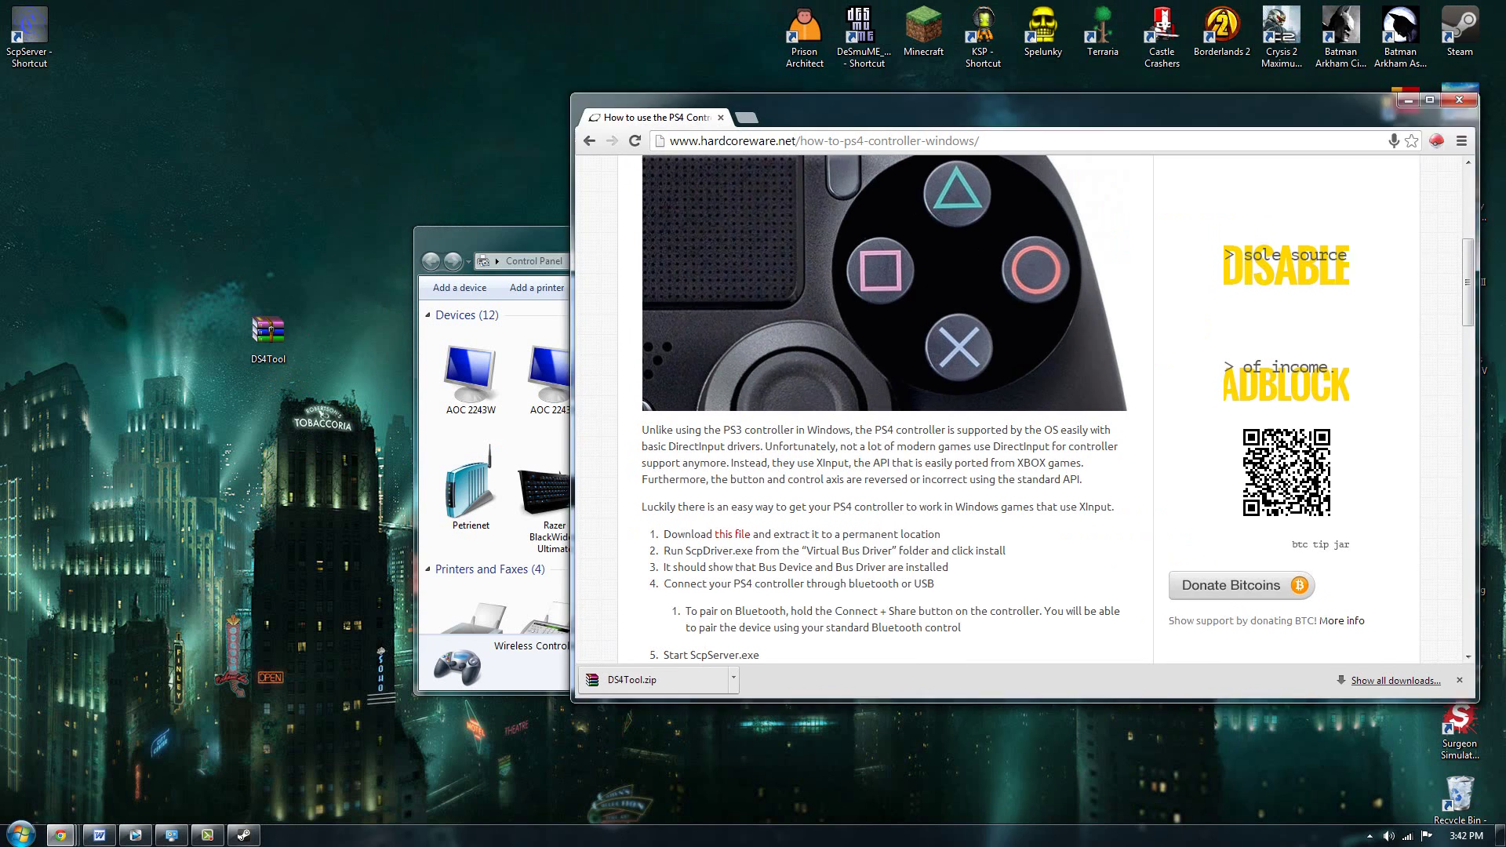
left_click(1225, 17)
Step: Extract the archive to DS4Tool\ with WinRAR, declining to replace existing files
right_click(265, 353)
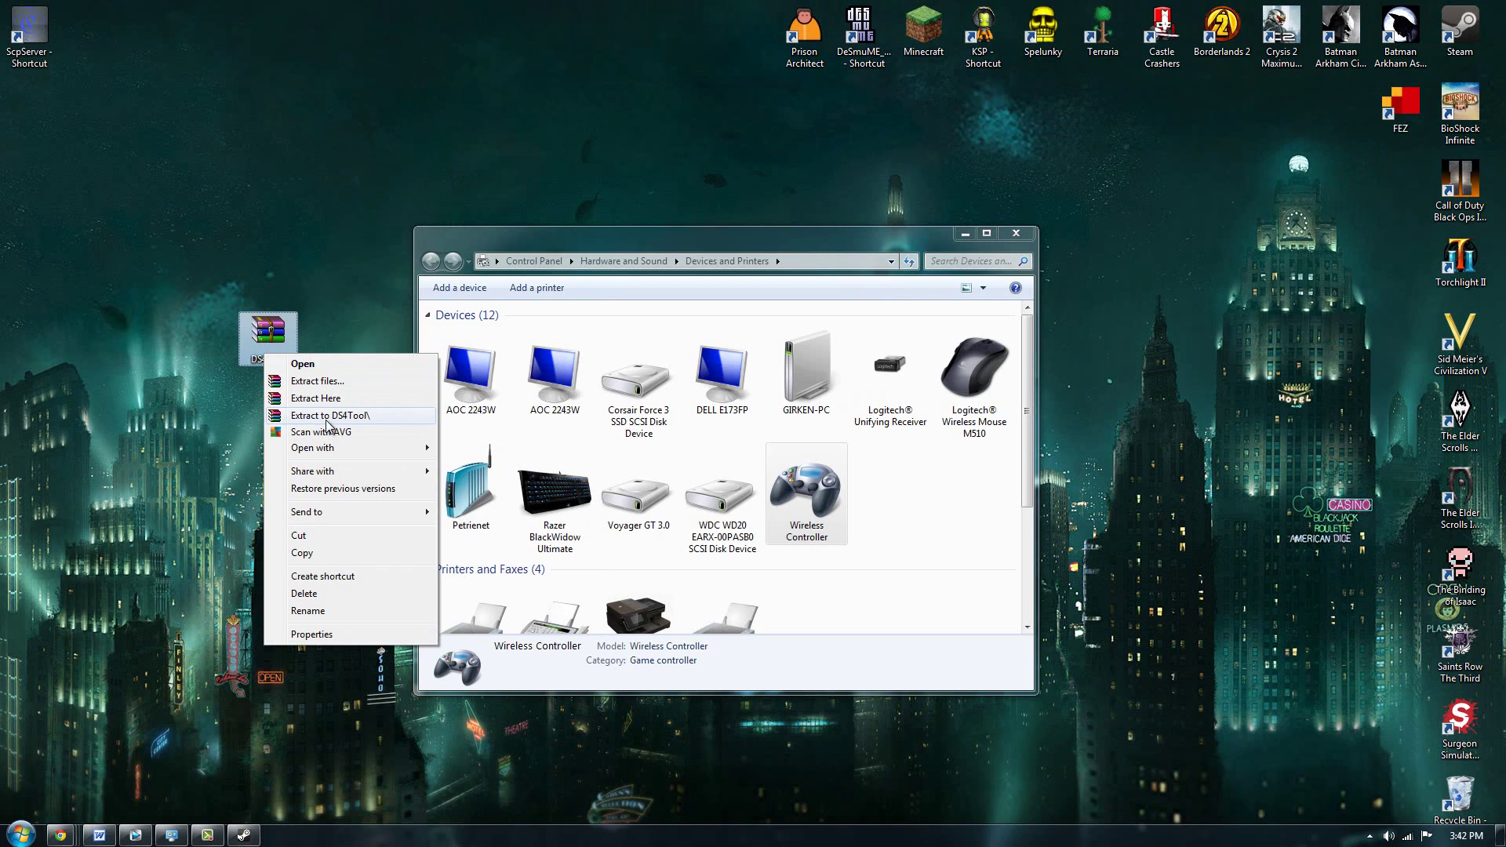
left_click(328, 417)
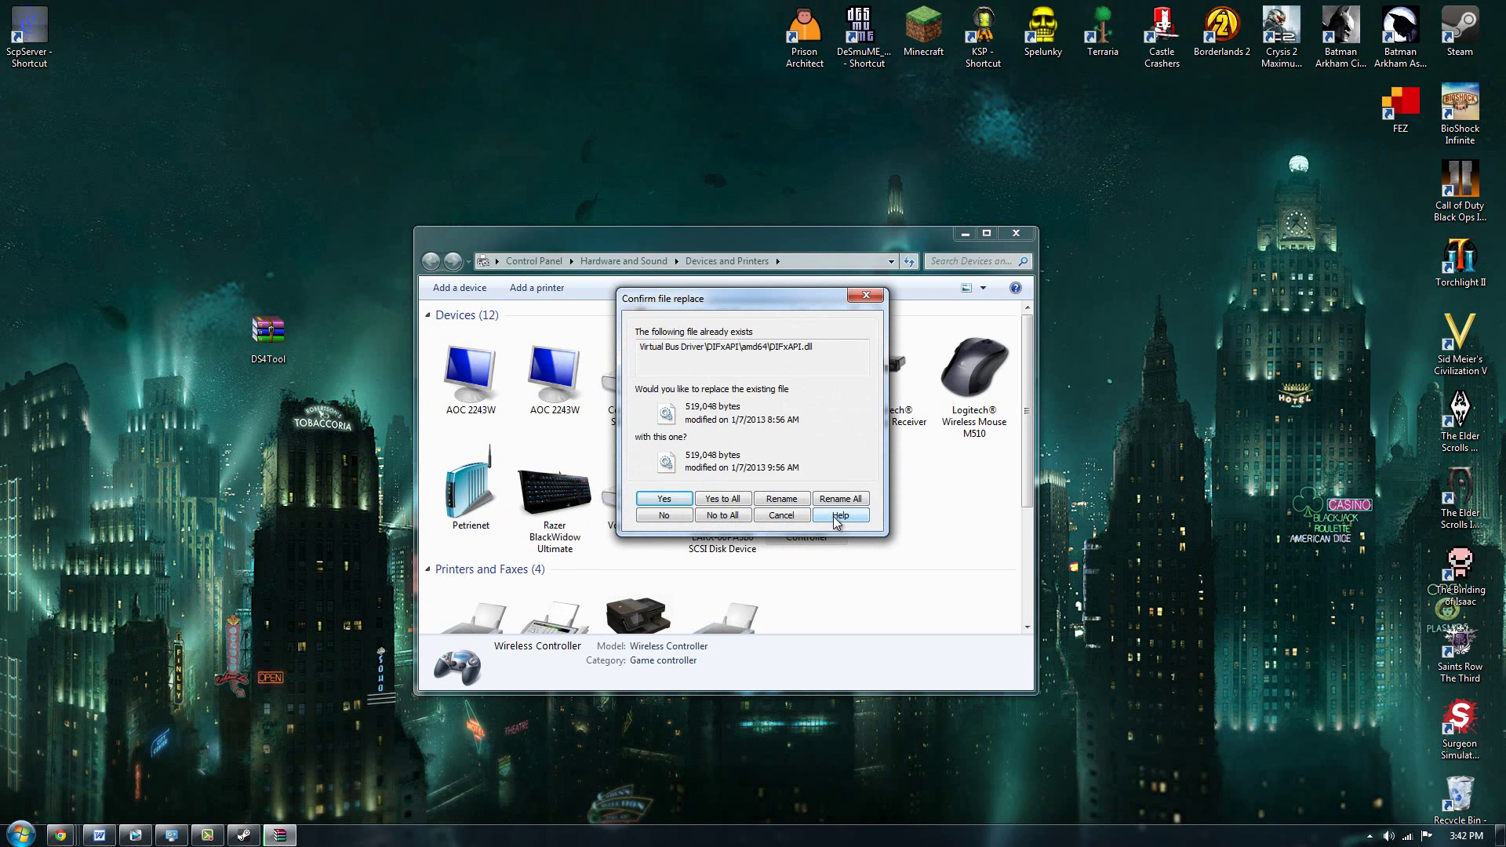
left_click(789, 516)
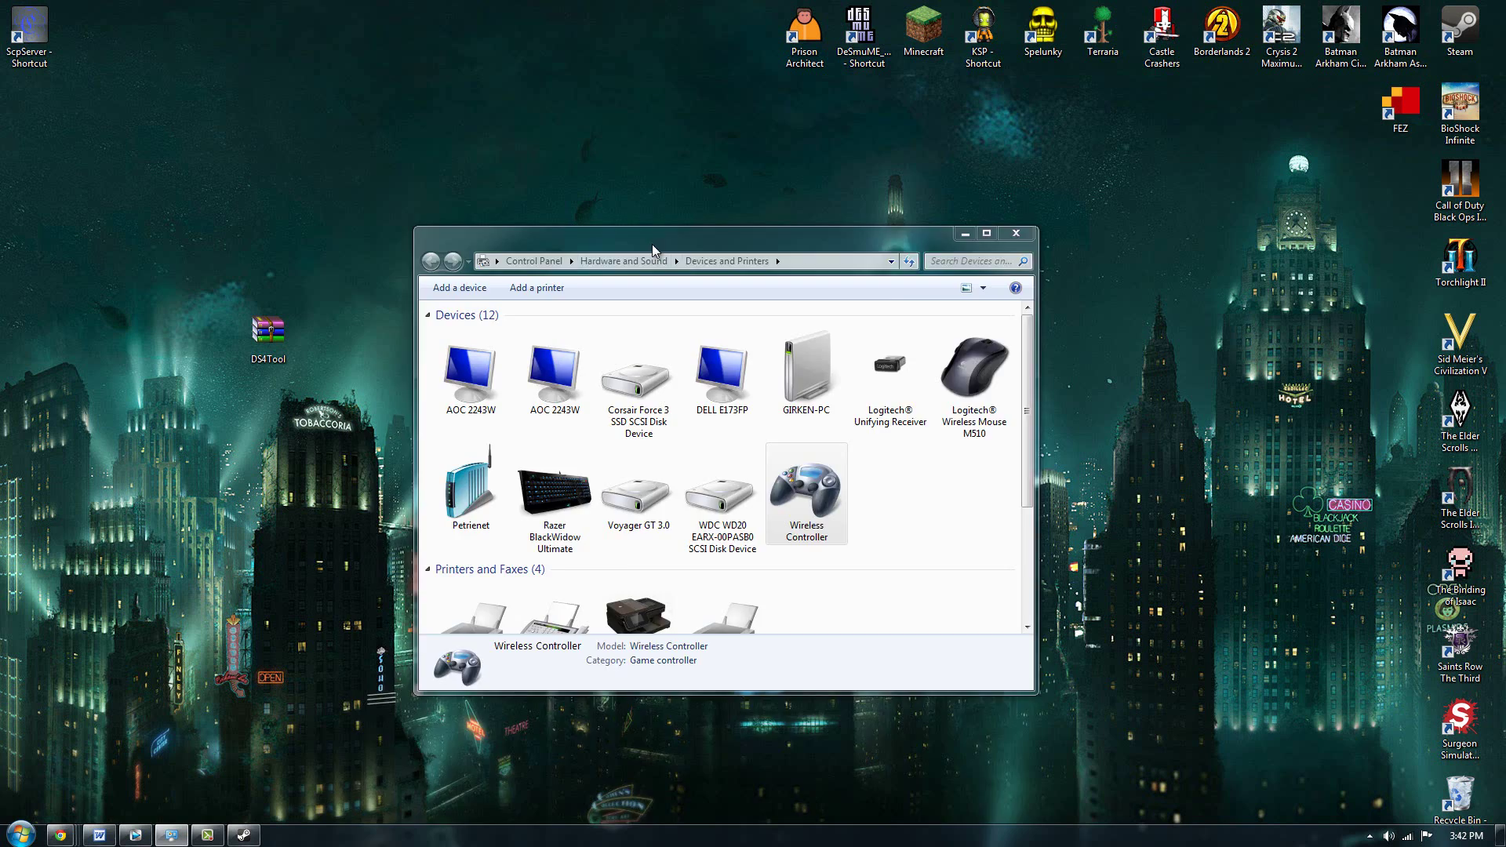
left_click_drag(652, 243, 984, 271)
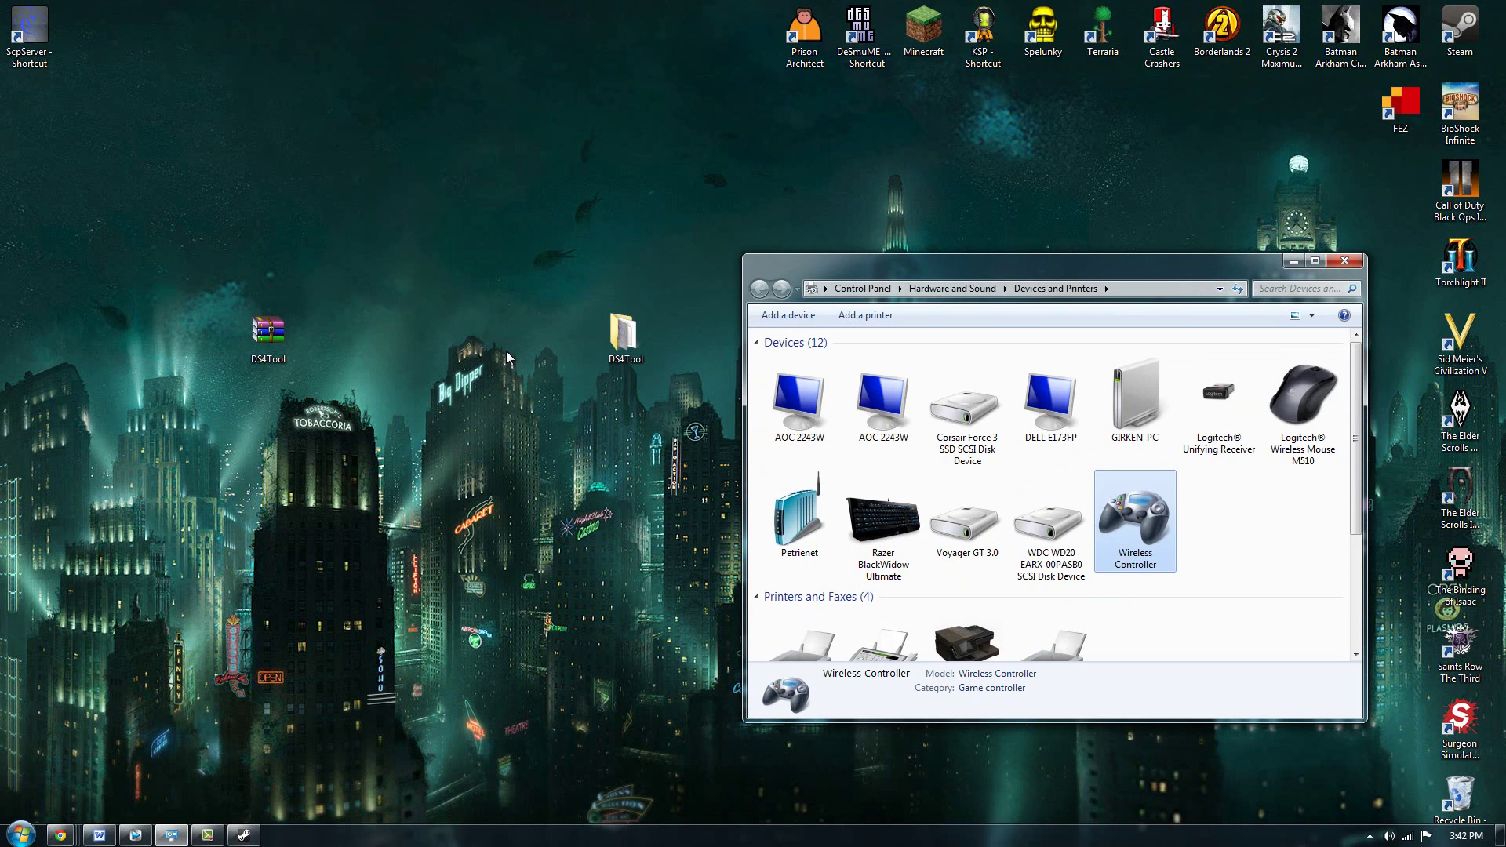
Step: Run ScpDriver.exe from the DS4Tool\Virtual Bus Driver folder
double_click(640, 357)
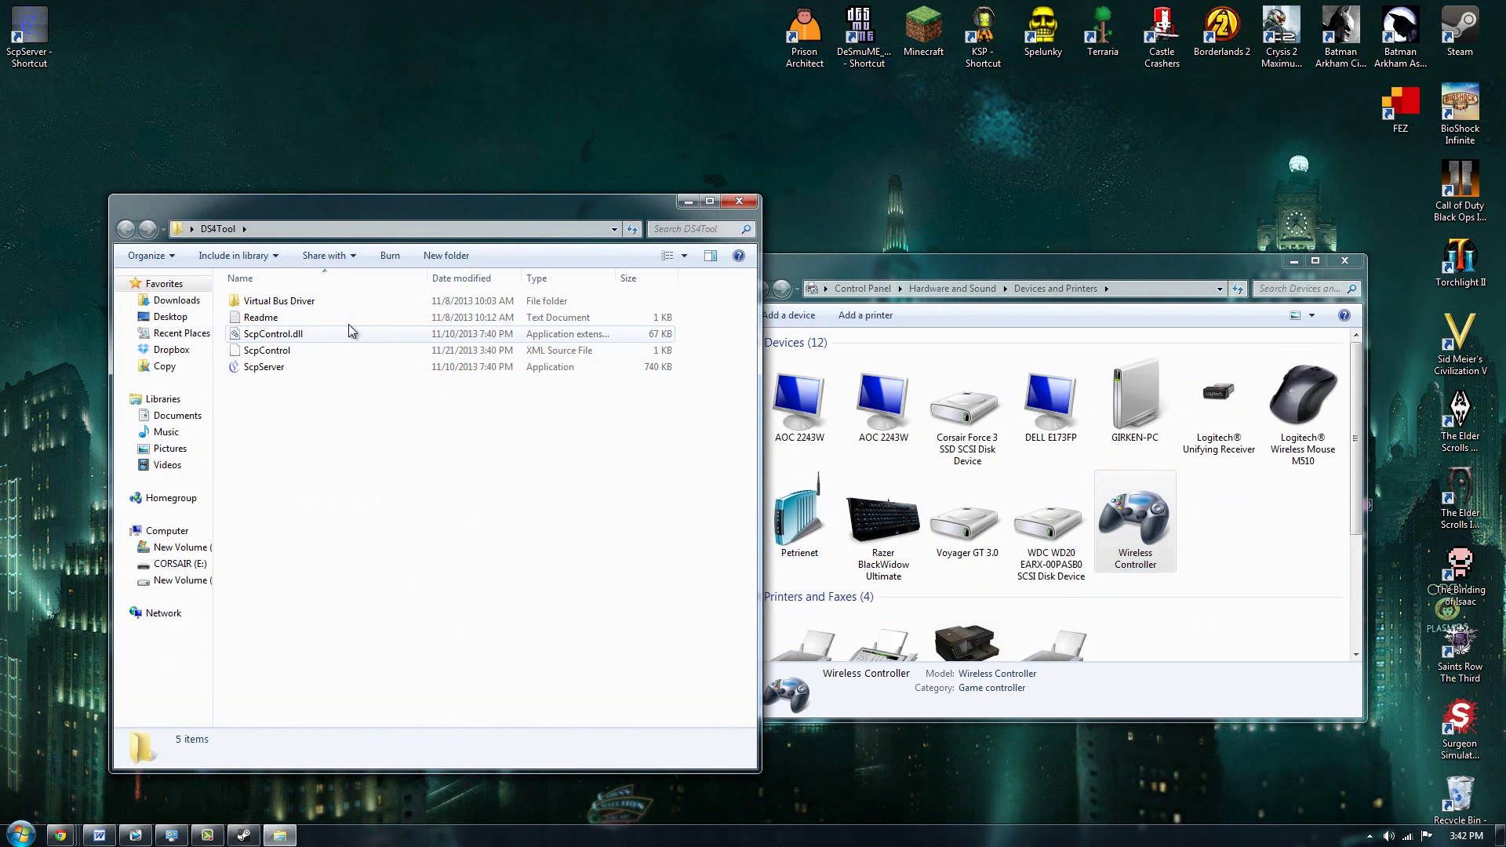
left_click_drag(543, 218, 486, 219)
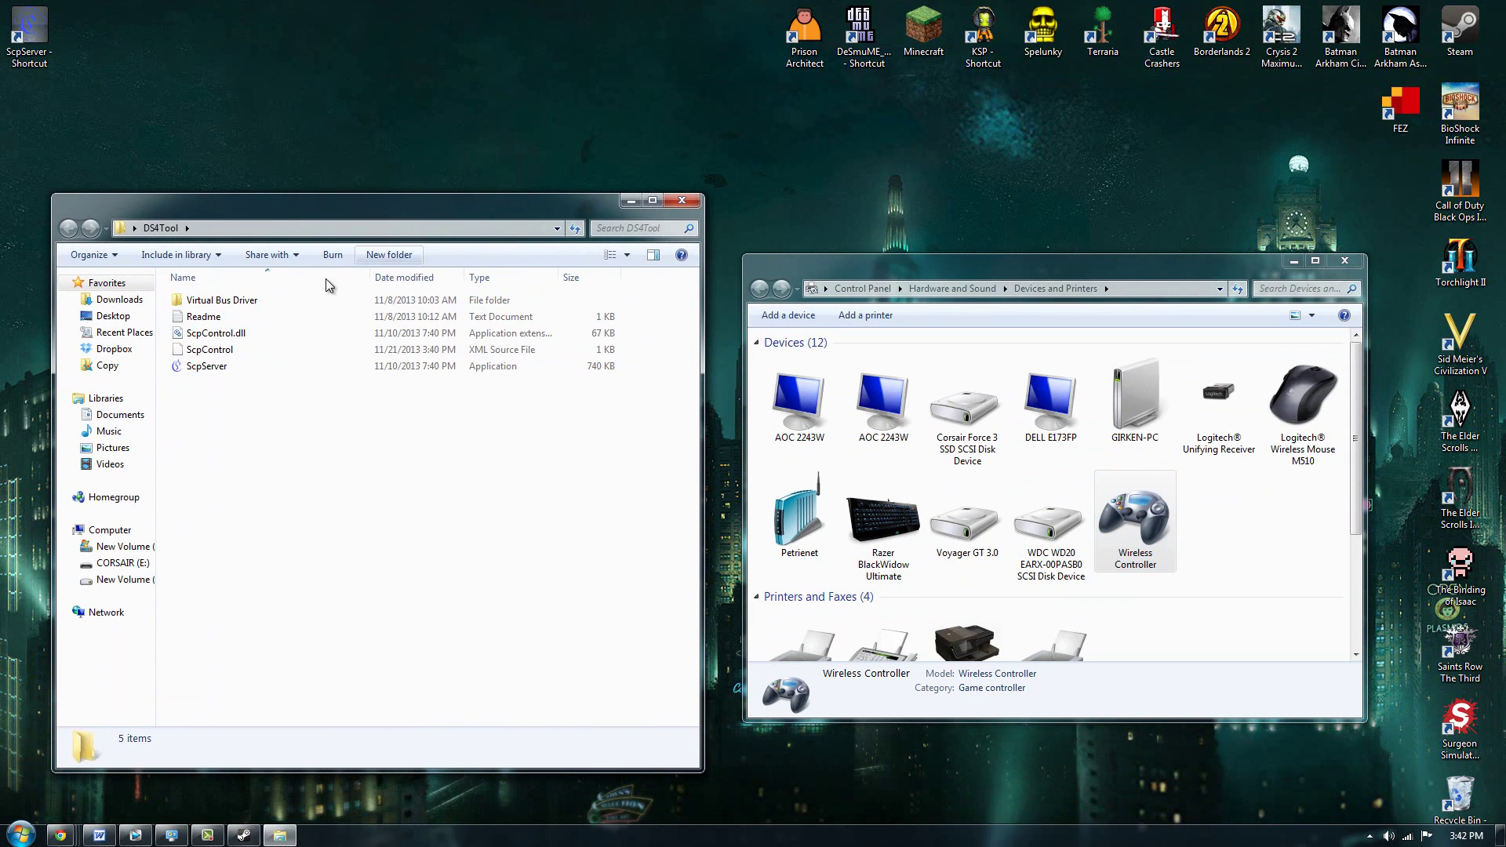
double_click(219, 303)
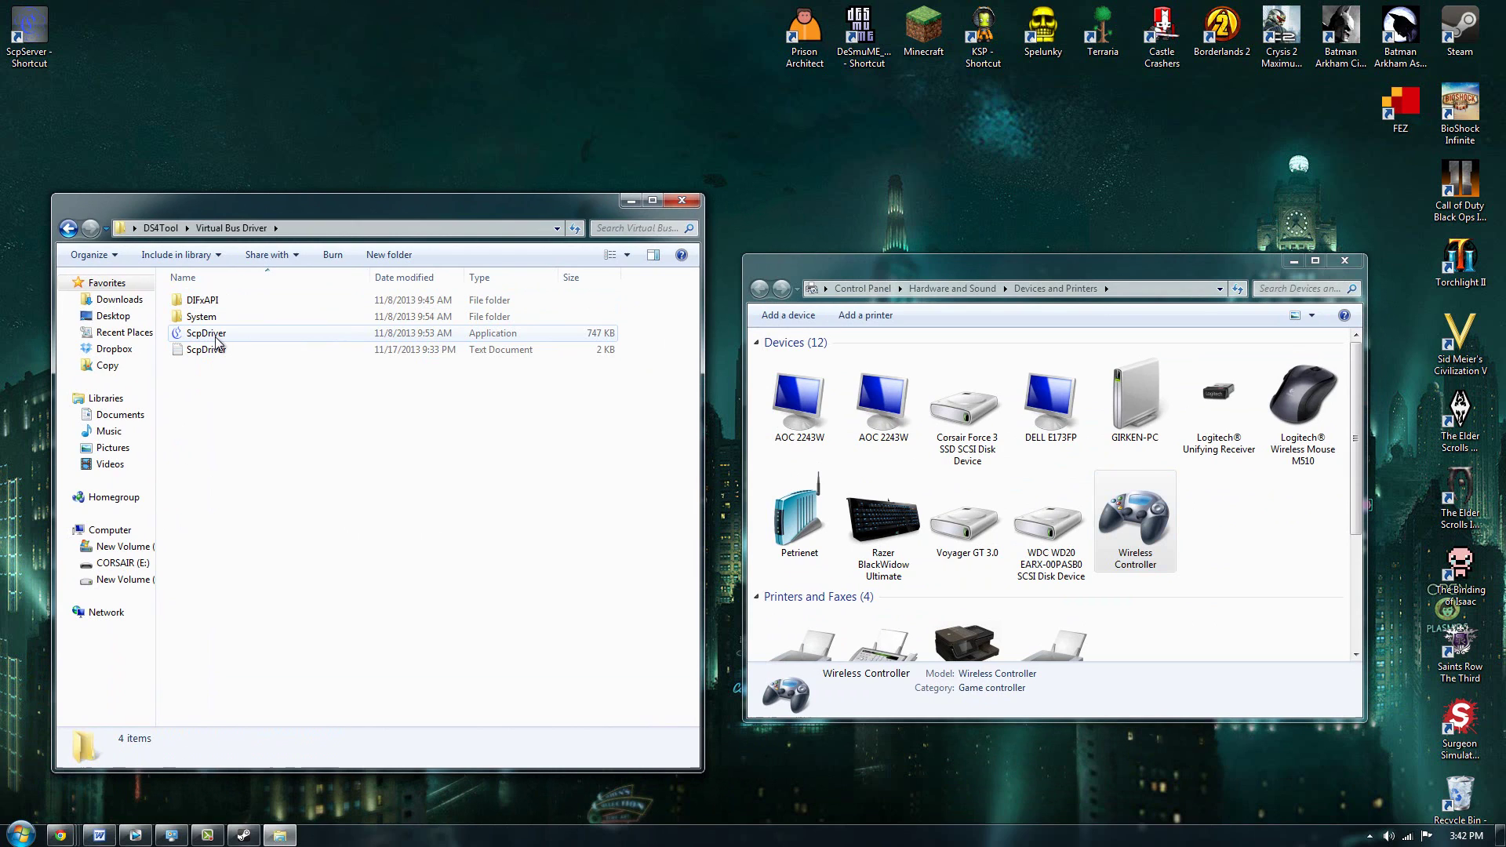
left_click(218, 341)
double_click(215, 338)
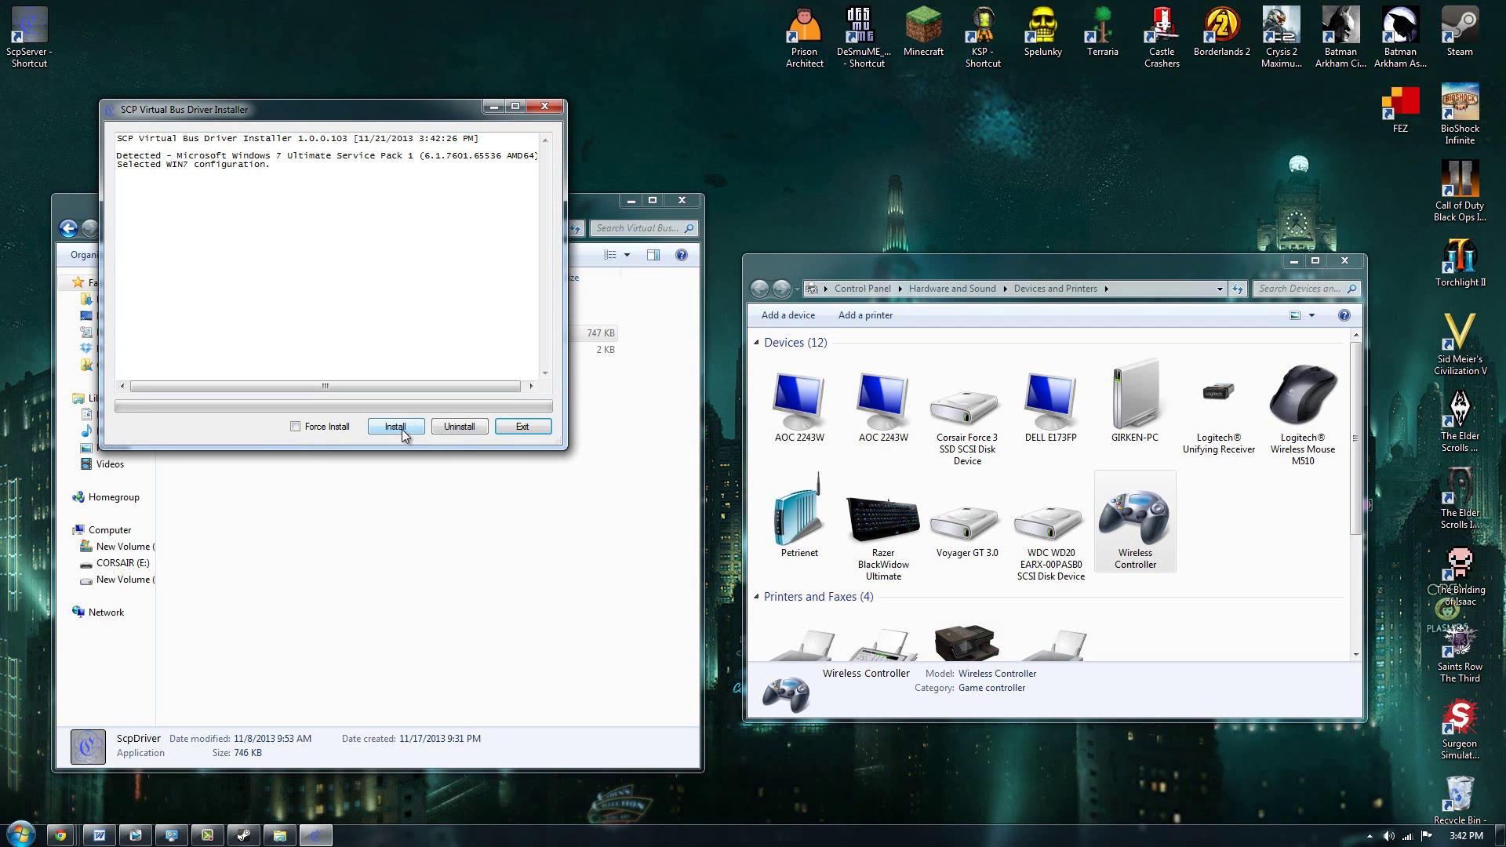
Step: Exit the SCP Virtual Bus Driver Installer after it detects the WIN7 configuration
left_click(534, 426)
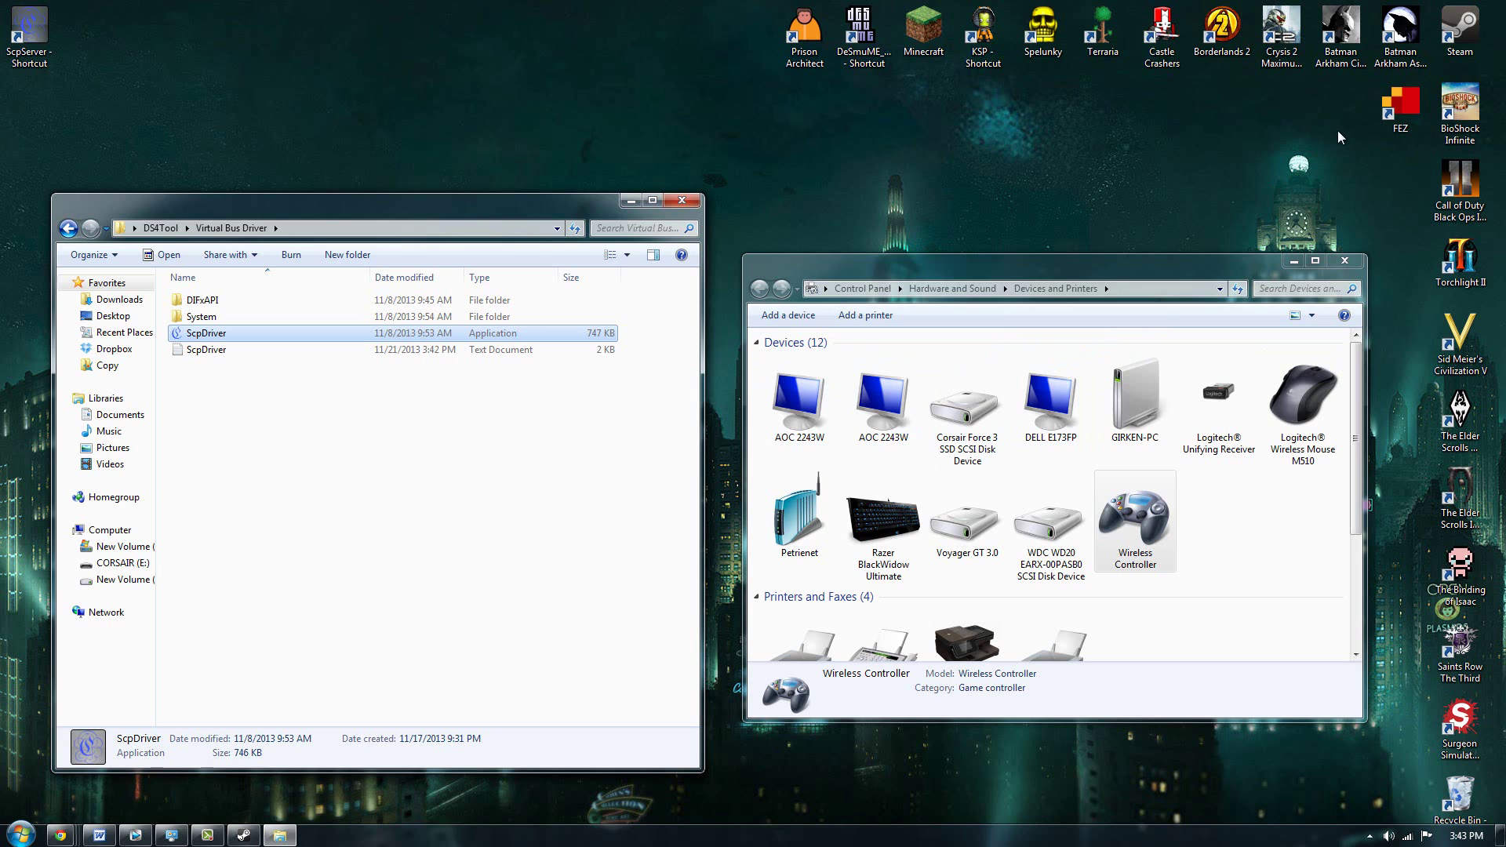
Step: Return to the PS4 guide in Chrome and highlight its Requirements list
left_click(1455, 126)
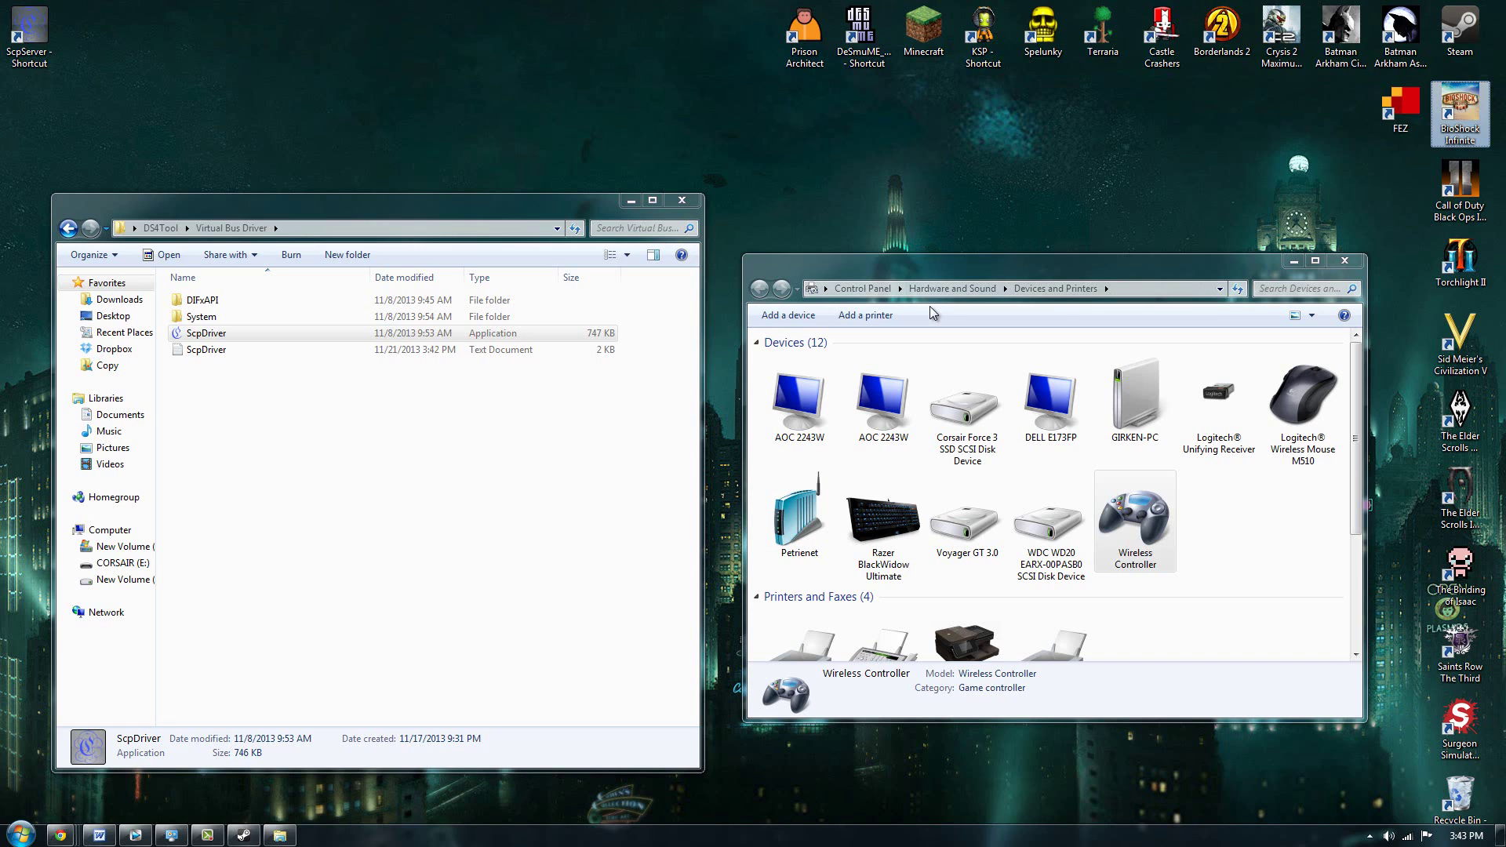
left_click(61, 835)
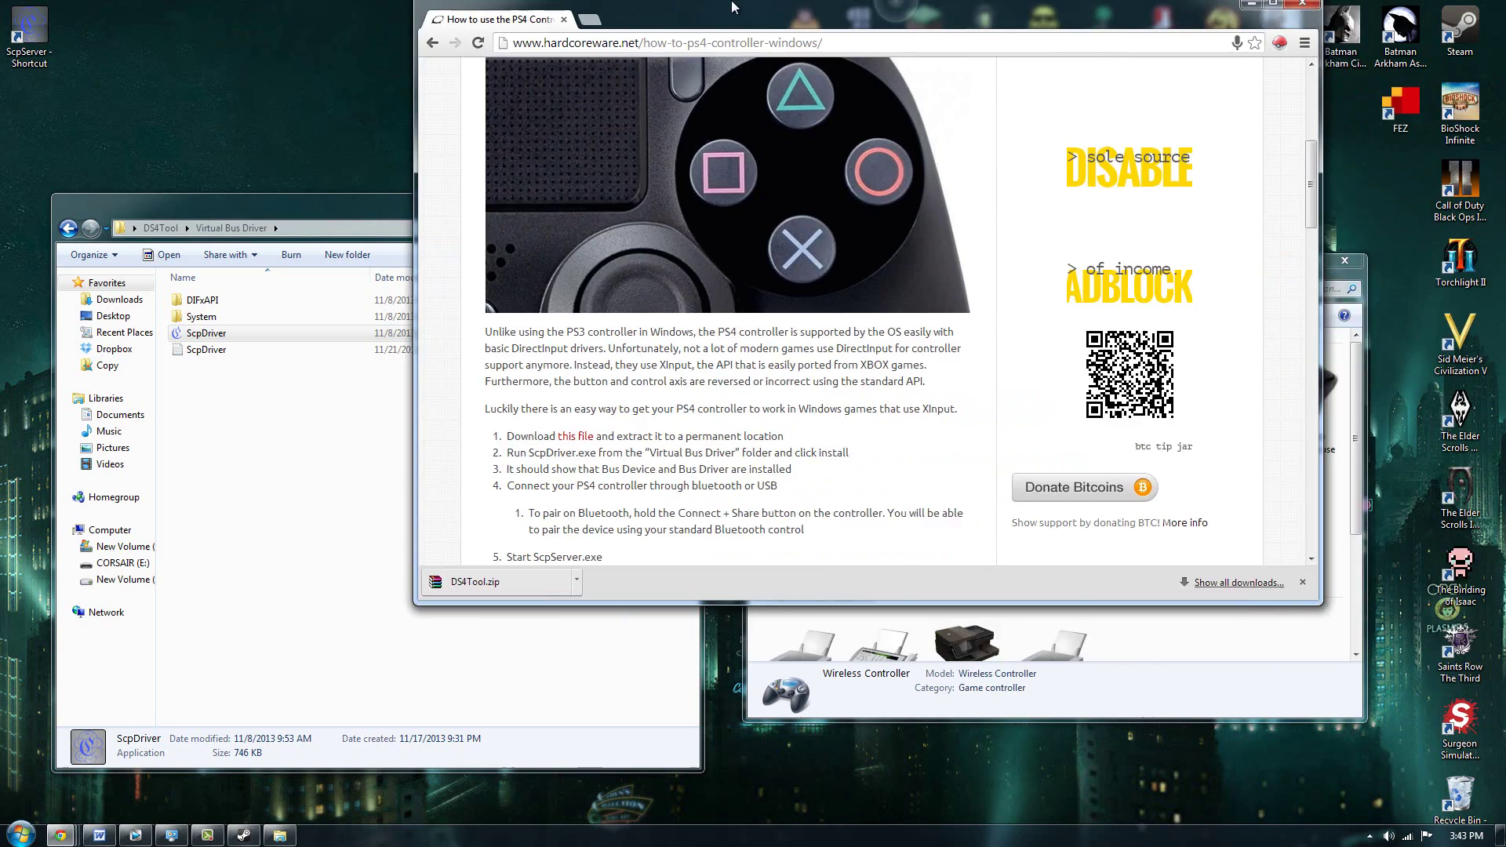
left_click_drag(527, 713, 373, 647)
Step: Launch ScpServer from the DS4Tool folder to start the DS4 to XInput Mapper
left_click(1434, 7)
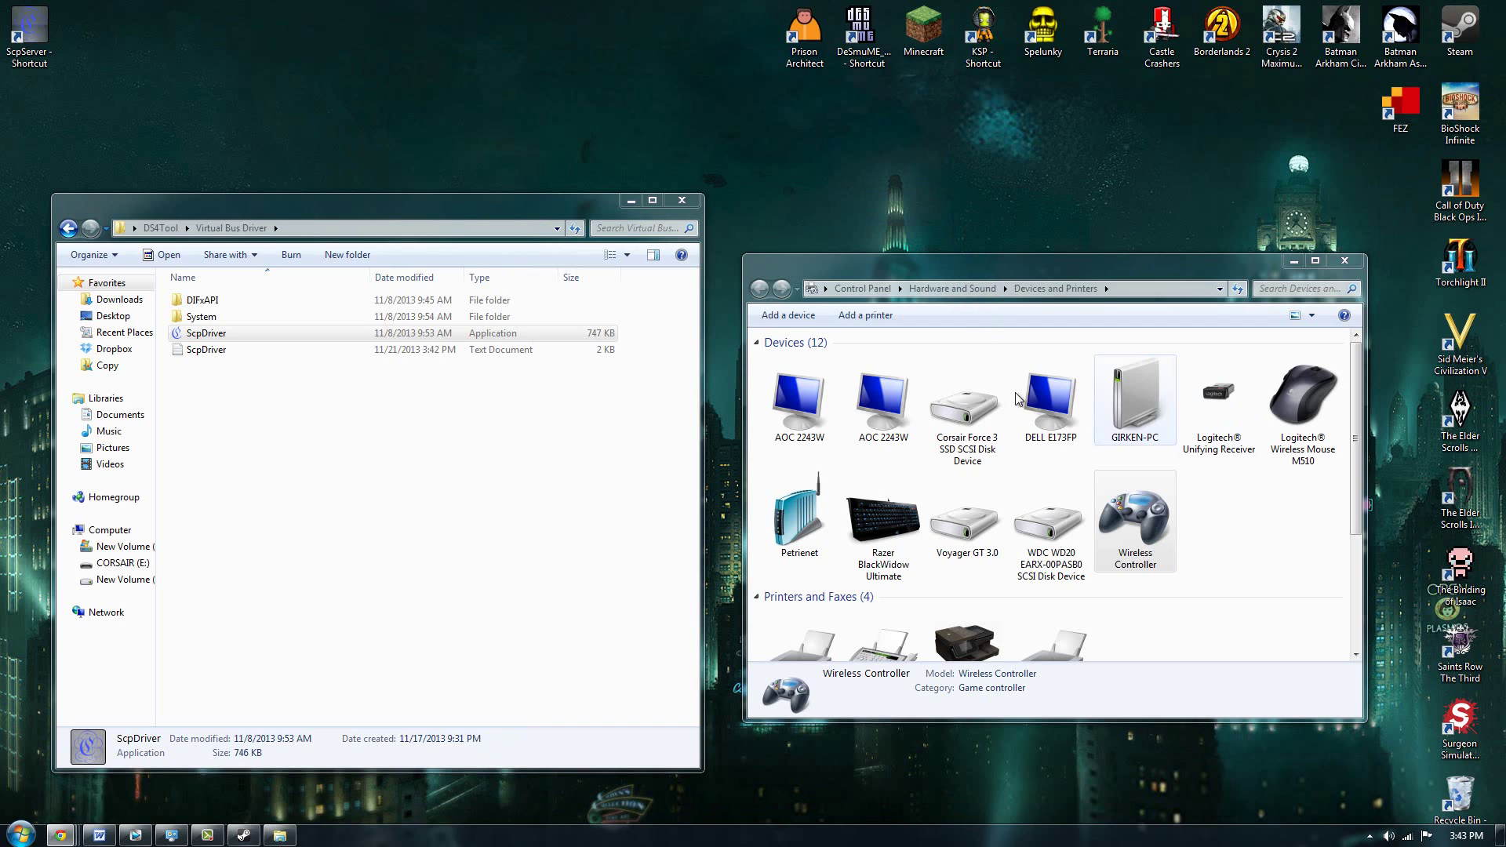
left_click(233, 393)
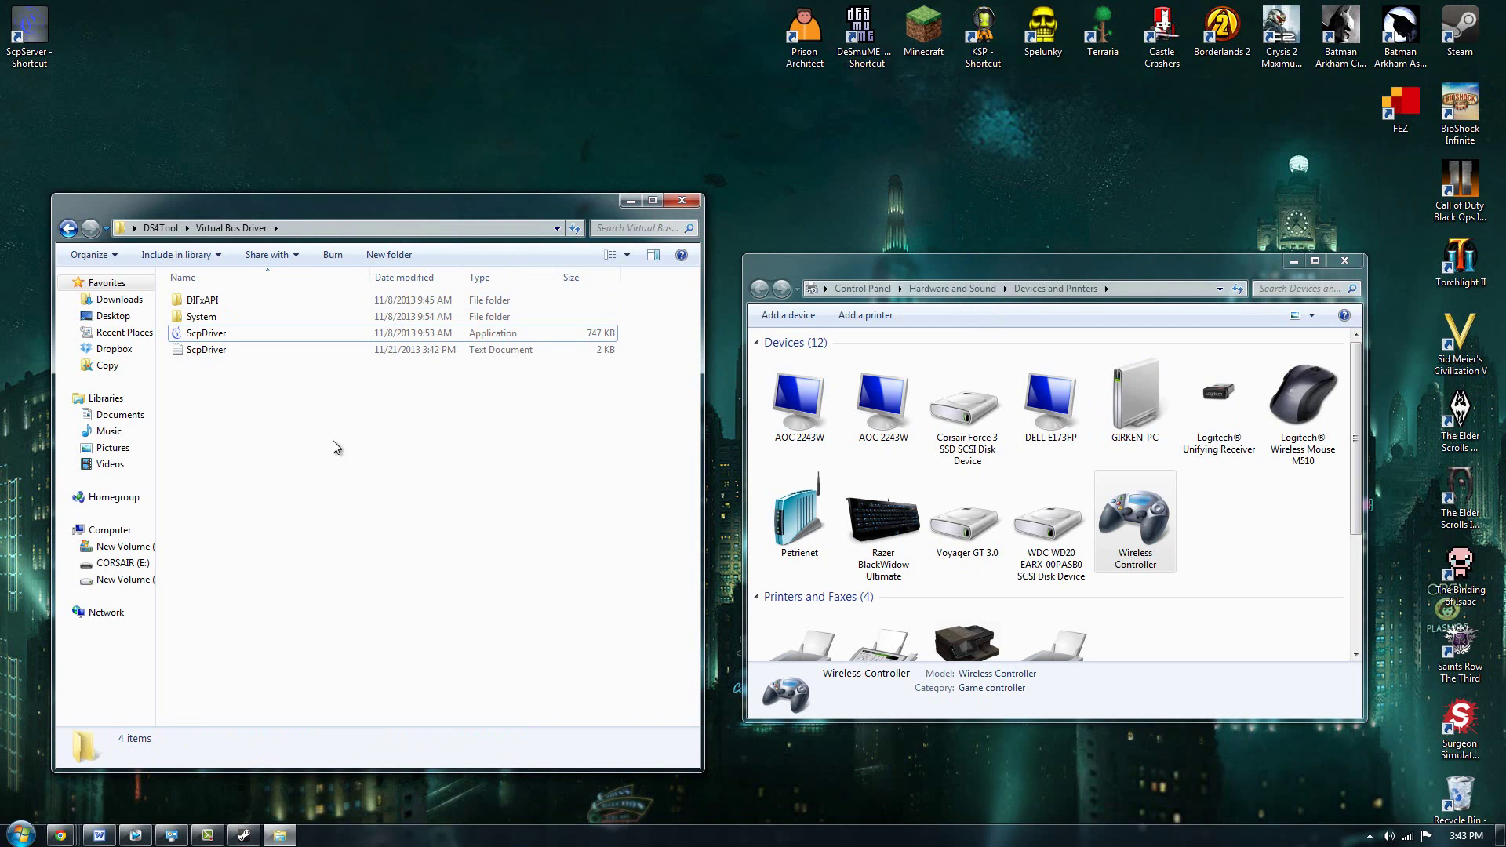
key("BackSpace")
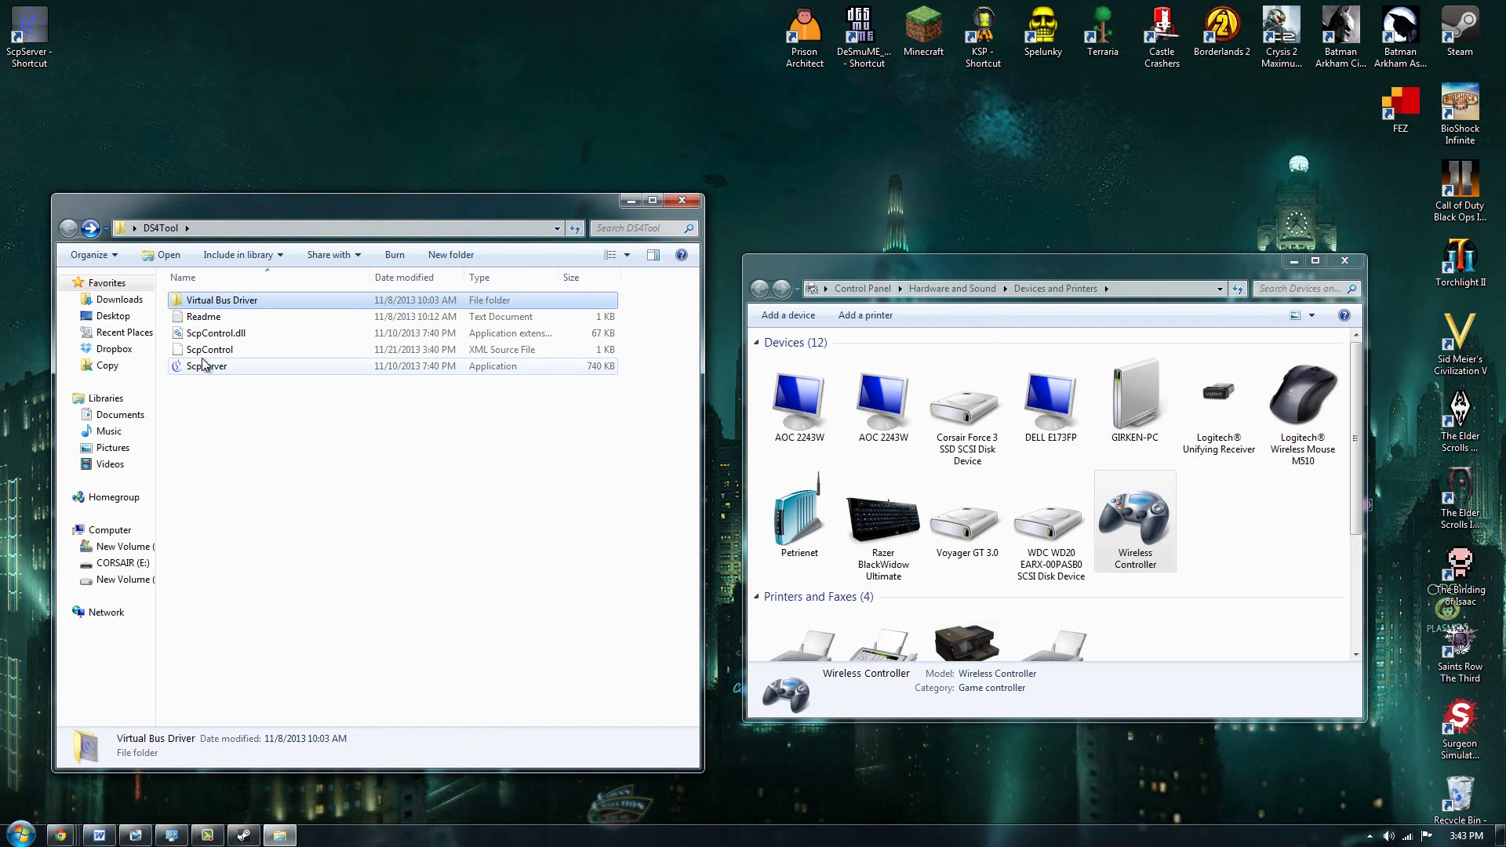
double_click(206, 369)
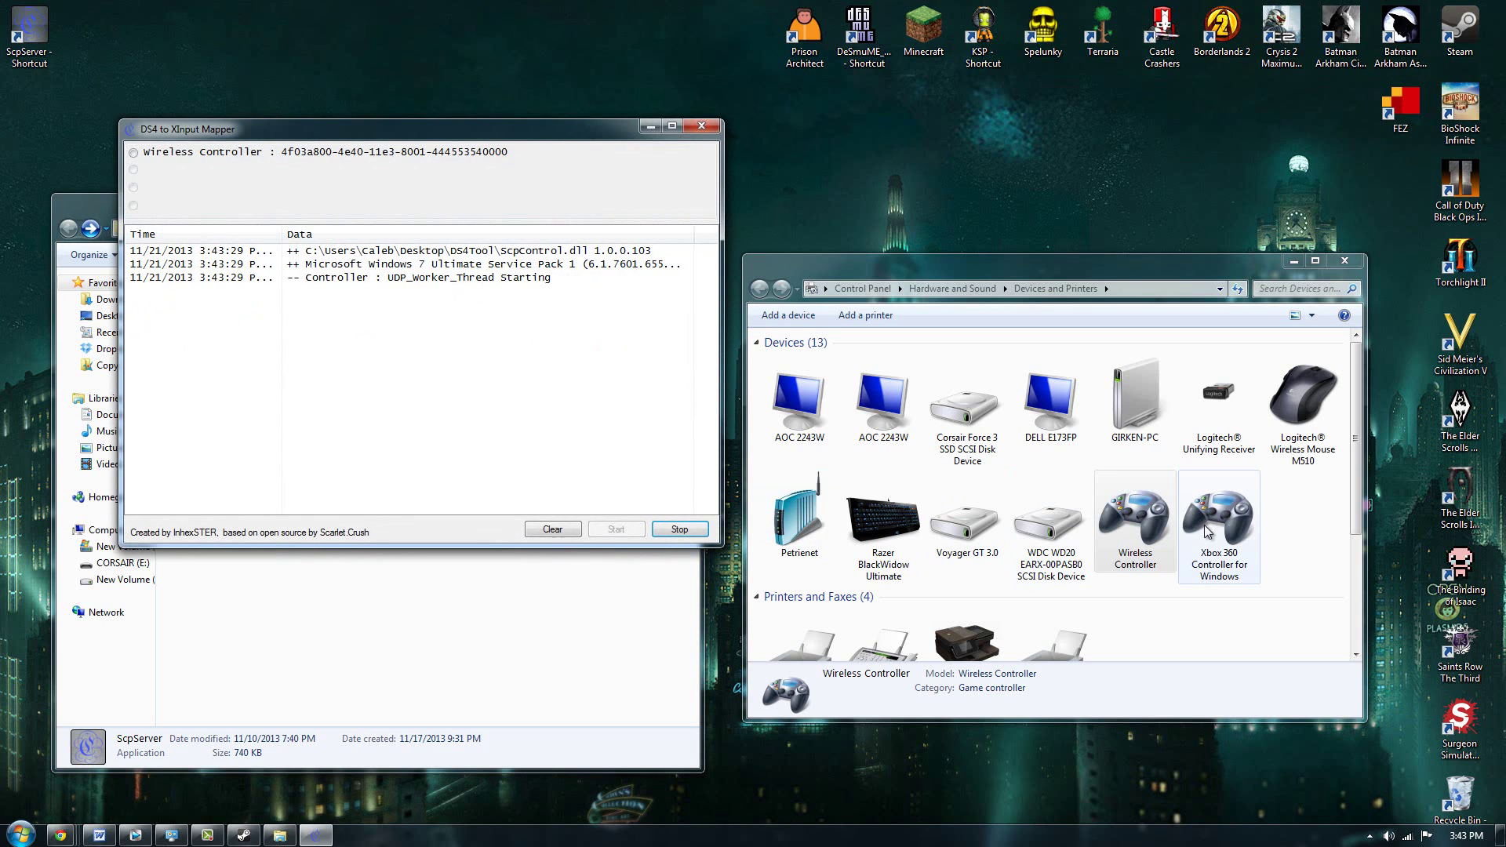
Step: Confirm the new Xbox 360 Controller for Windows device, minimize the mapper and close the folder
left_click(1226, 543)
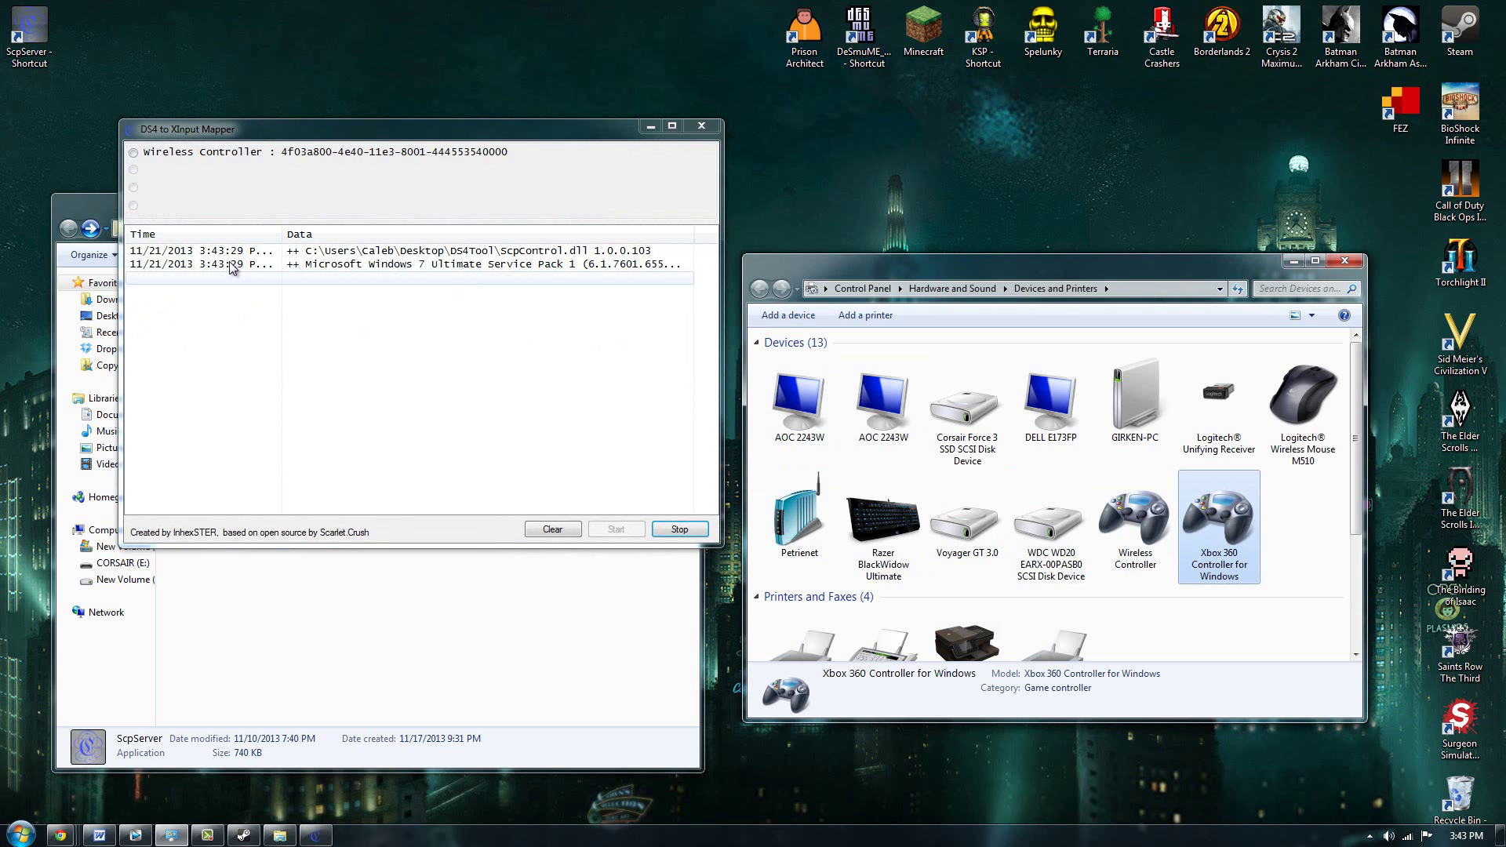
left_click(133, 152)
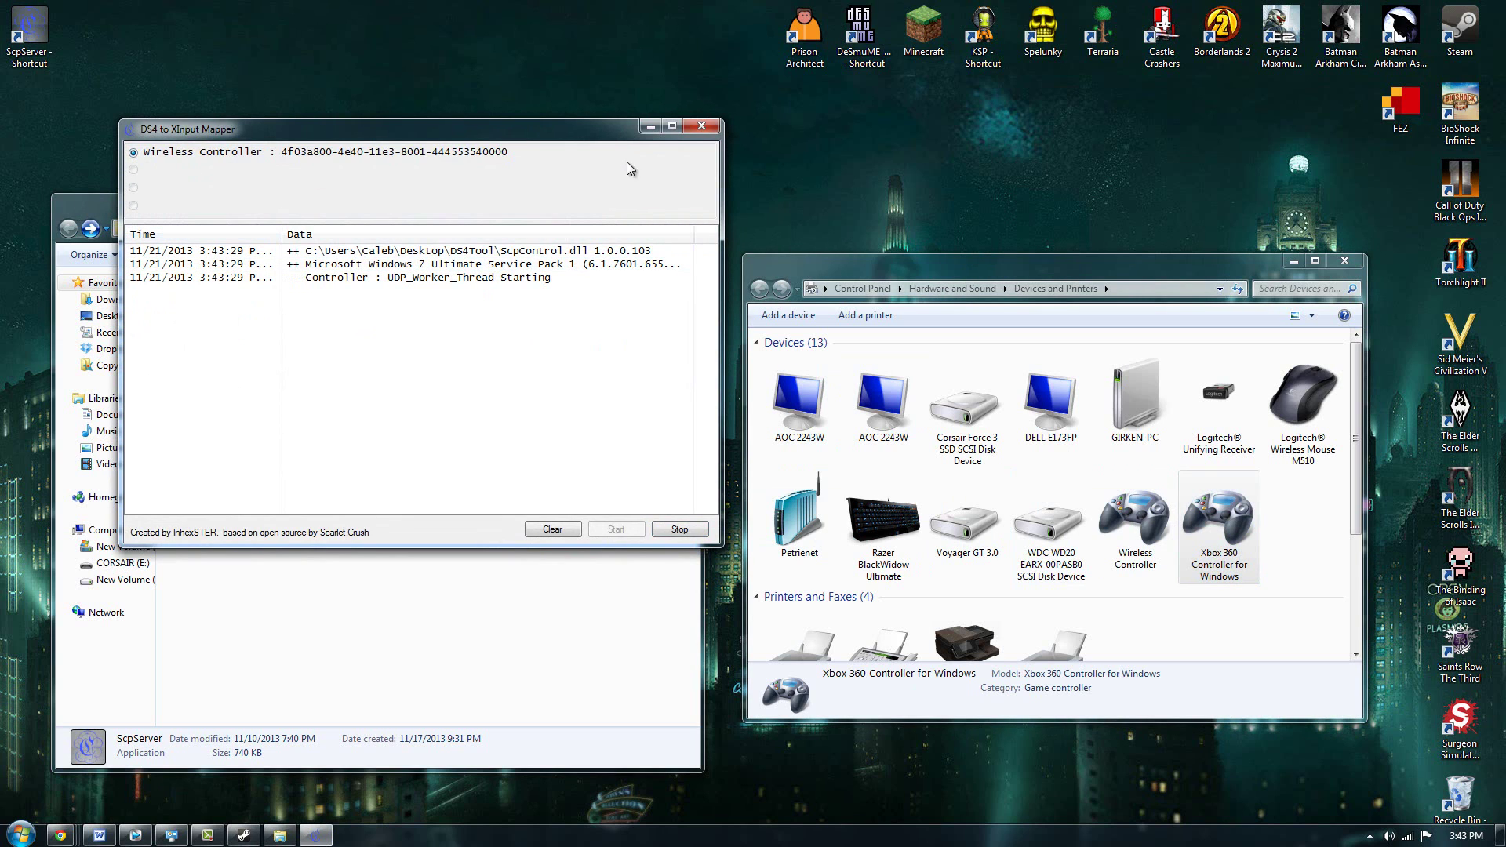
left_click(650, 128)
left_click(680, 206)
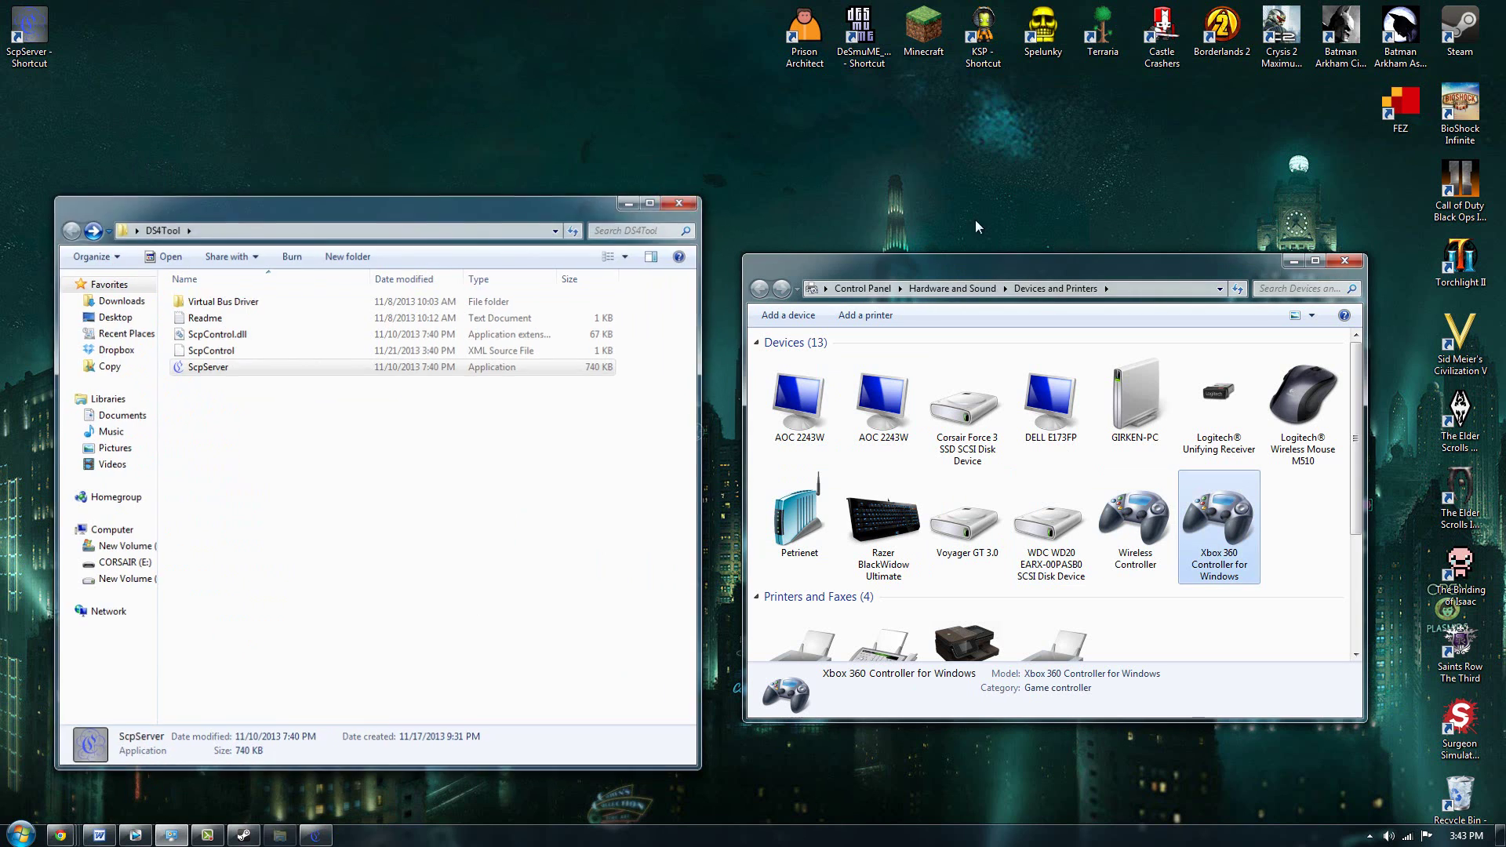
Step: Close Devices and Printers, launch Batman: Arkham Asylum from the desktop and accept its display options
left_click(1345, 262)
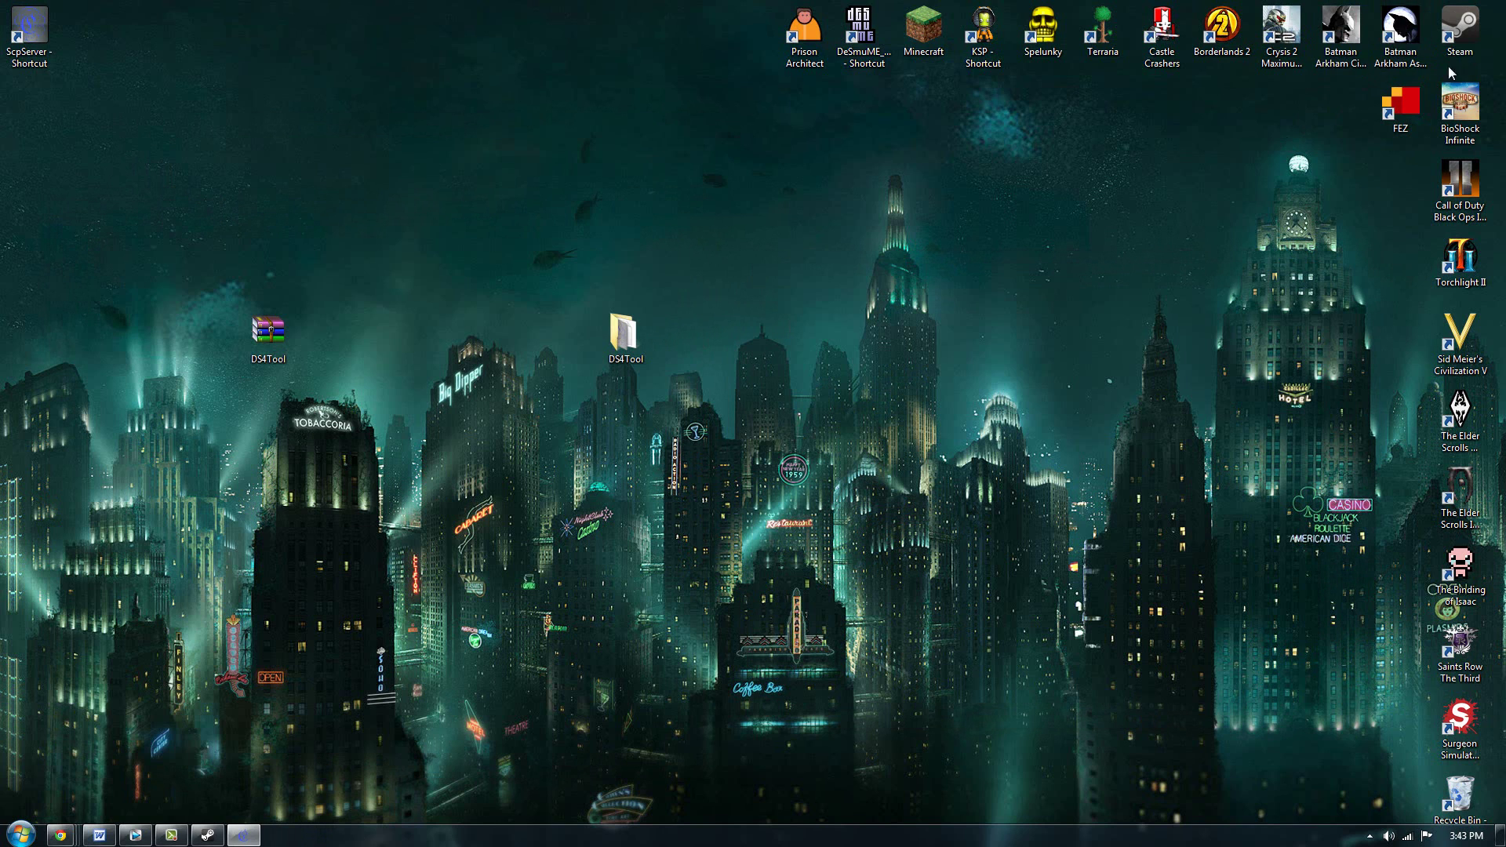
double_click(1344, 30)
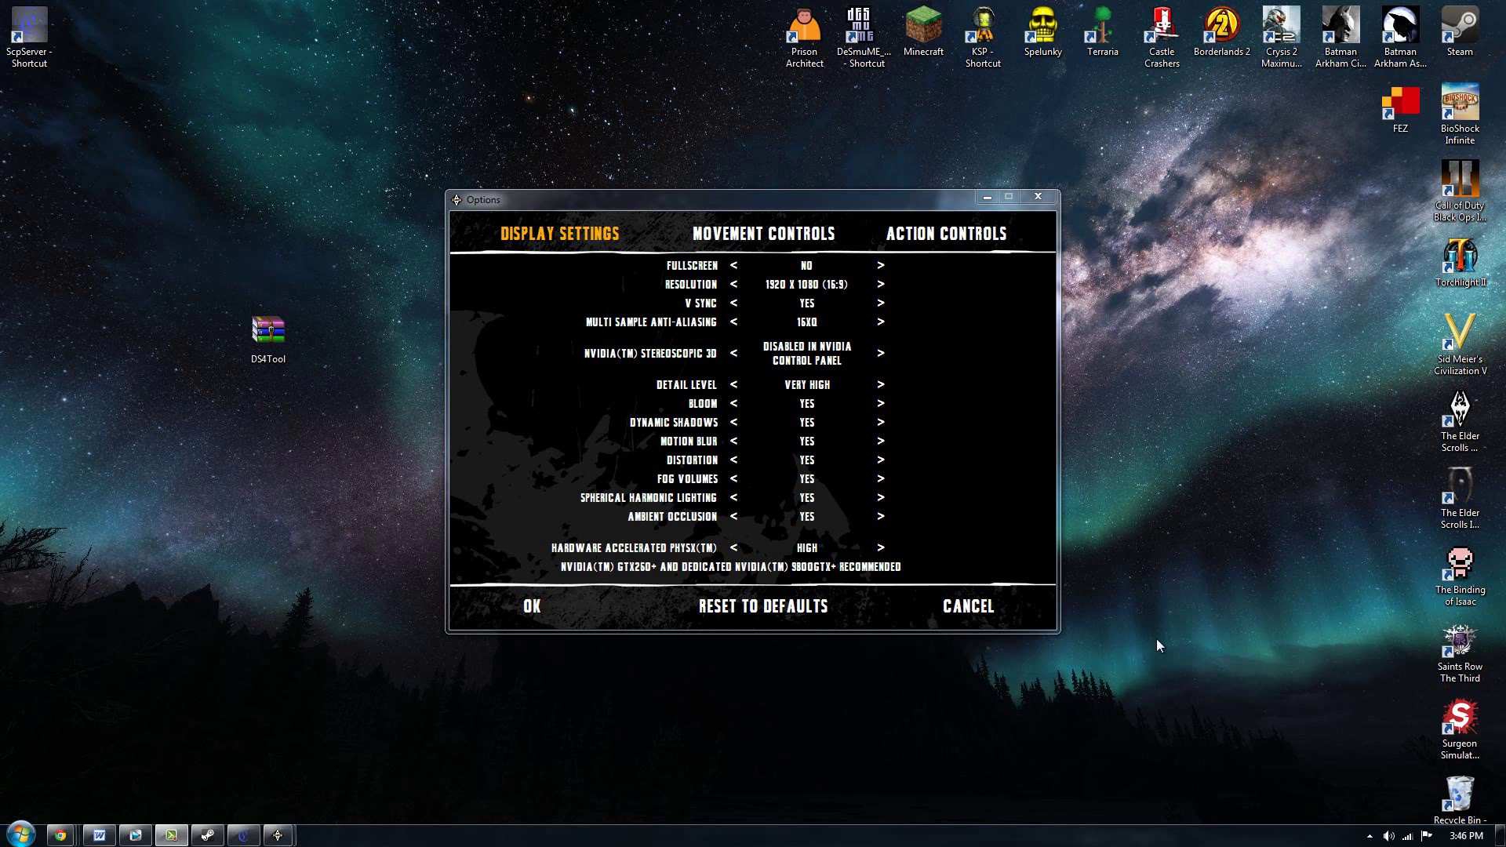
left_click(541, 607)
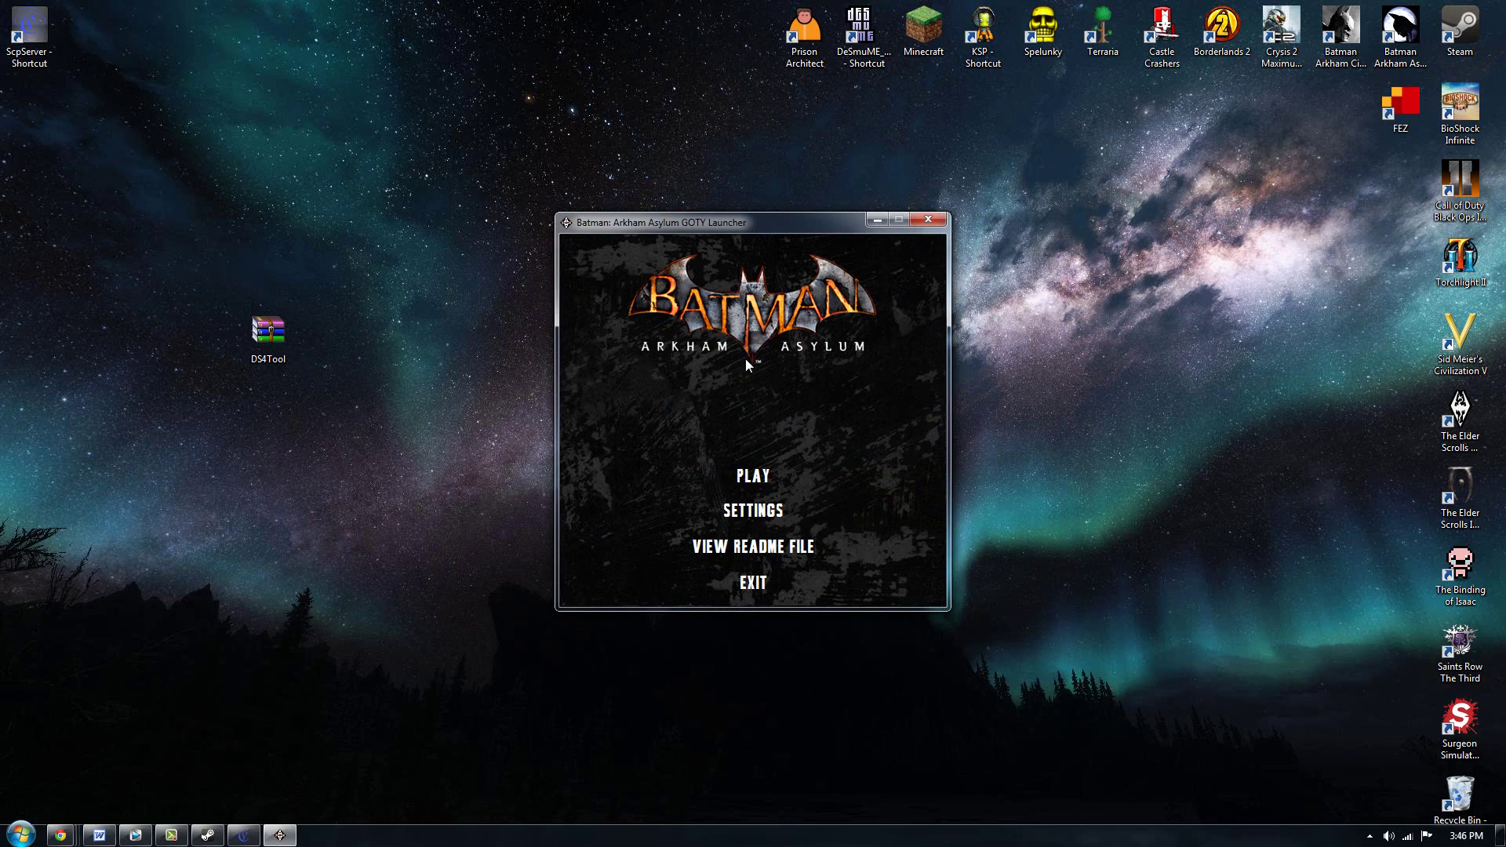
Step: Press PLAY in the launcher and mute the system sound during the intro
left_click(764, 475)
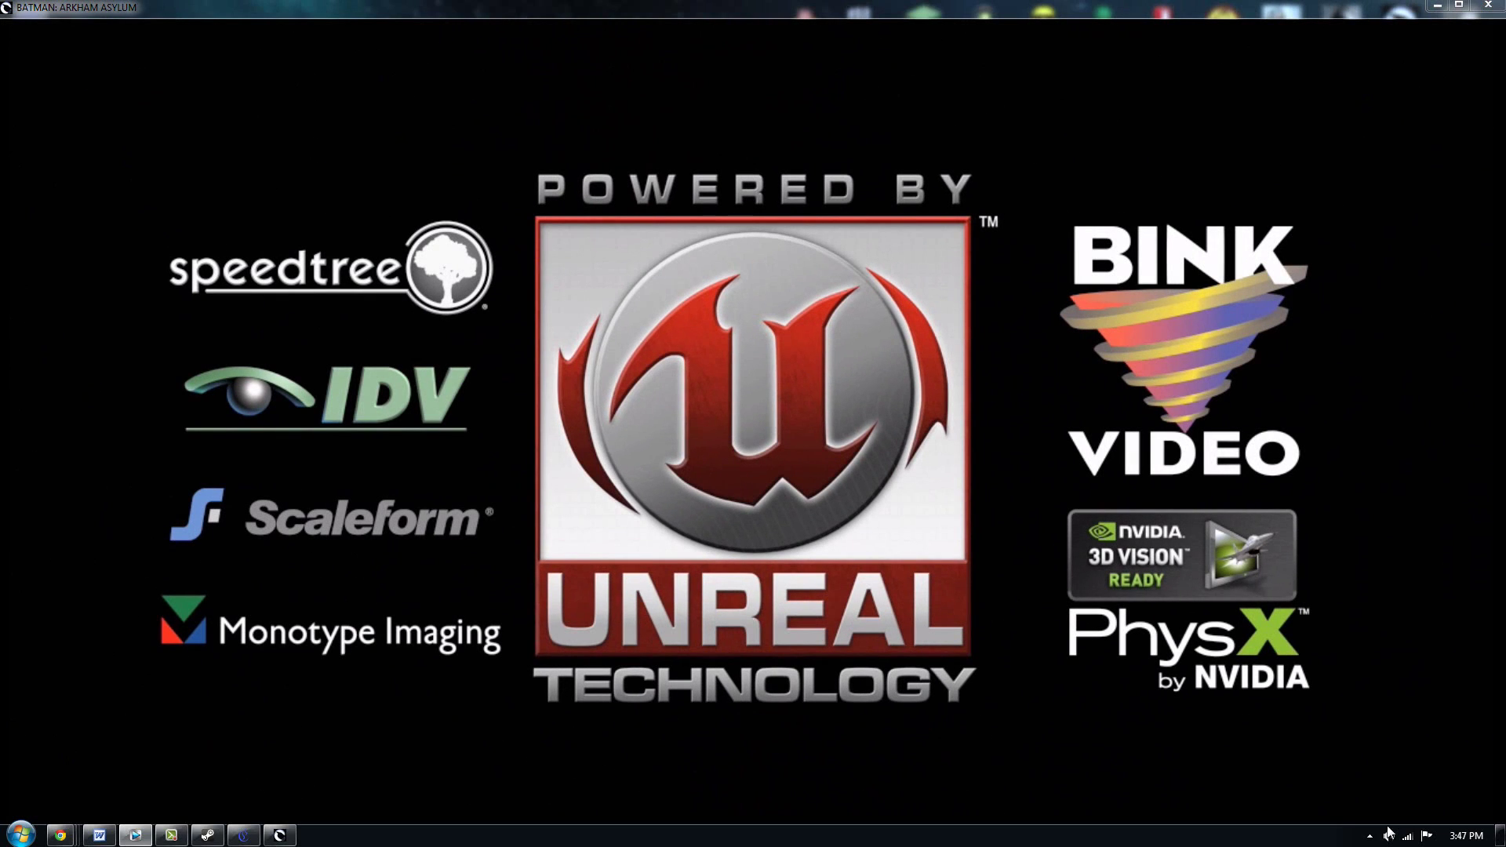
left_click(1390, 838)
left_click(1388, 804)
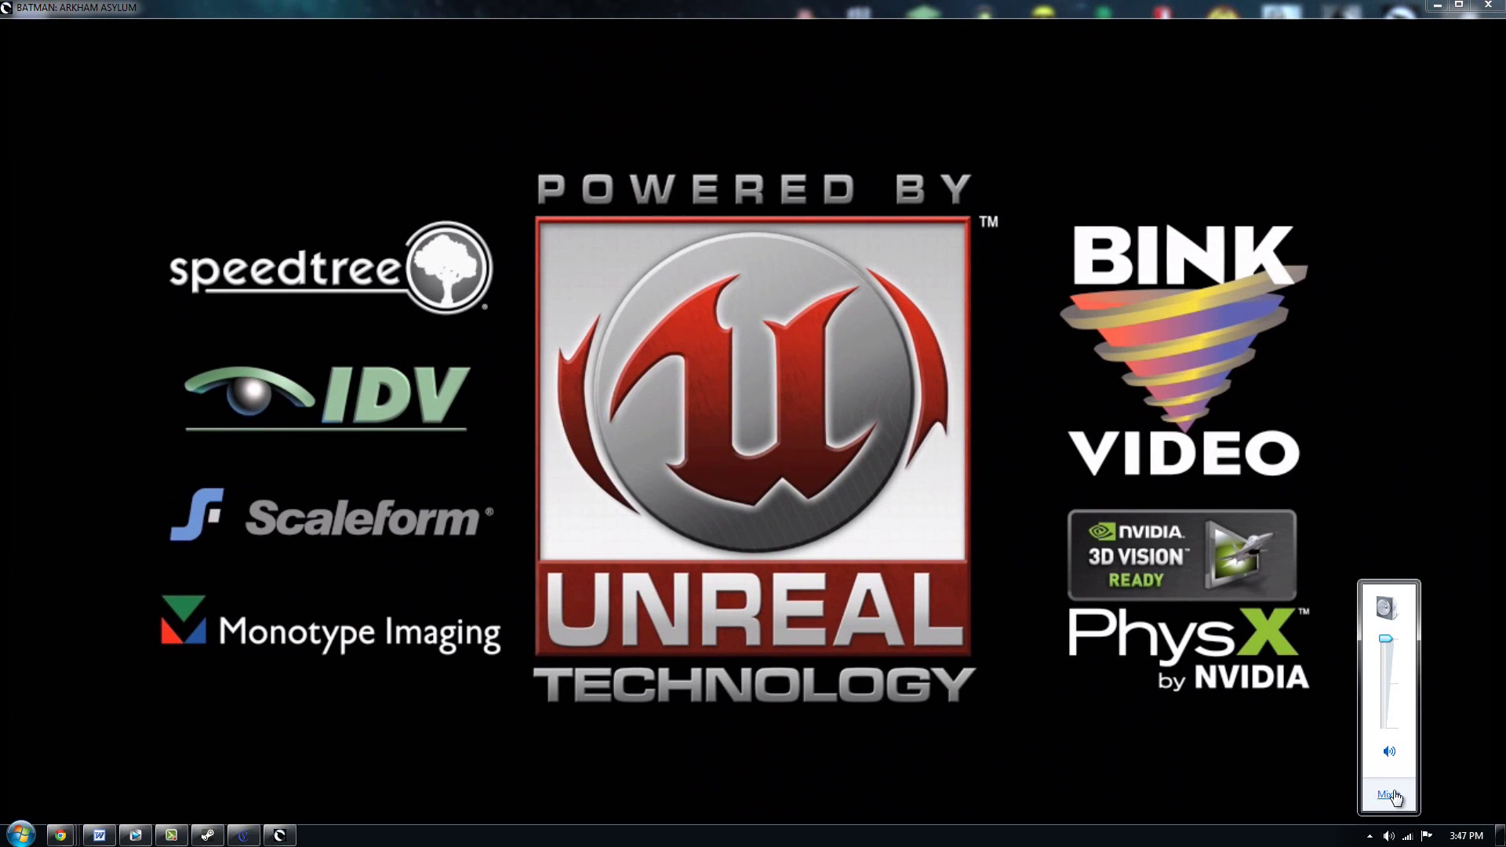
left_click(1389, 838)
Step: Unmute the system sound while the intro logos play through to the title screen
left_click(1390, 838)
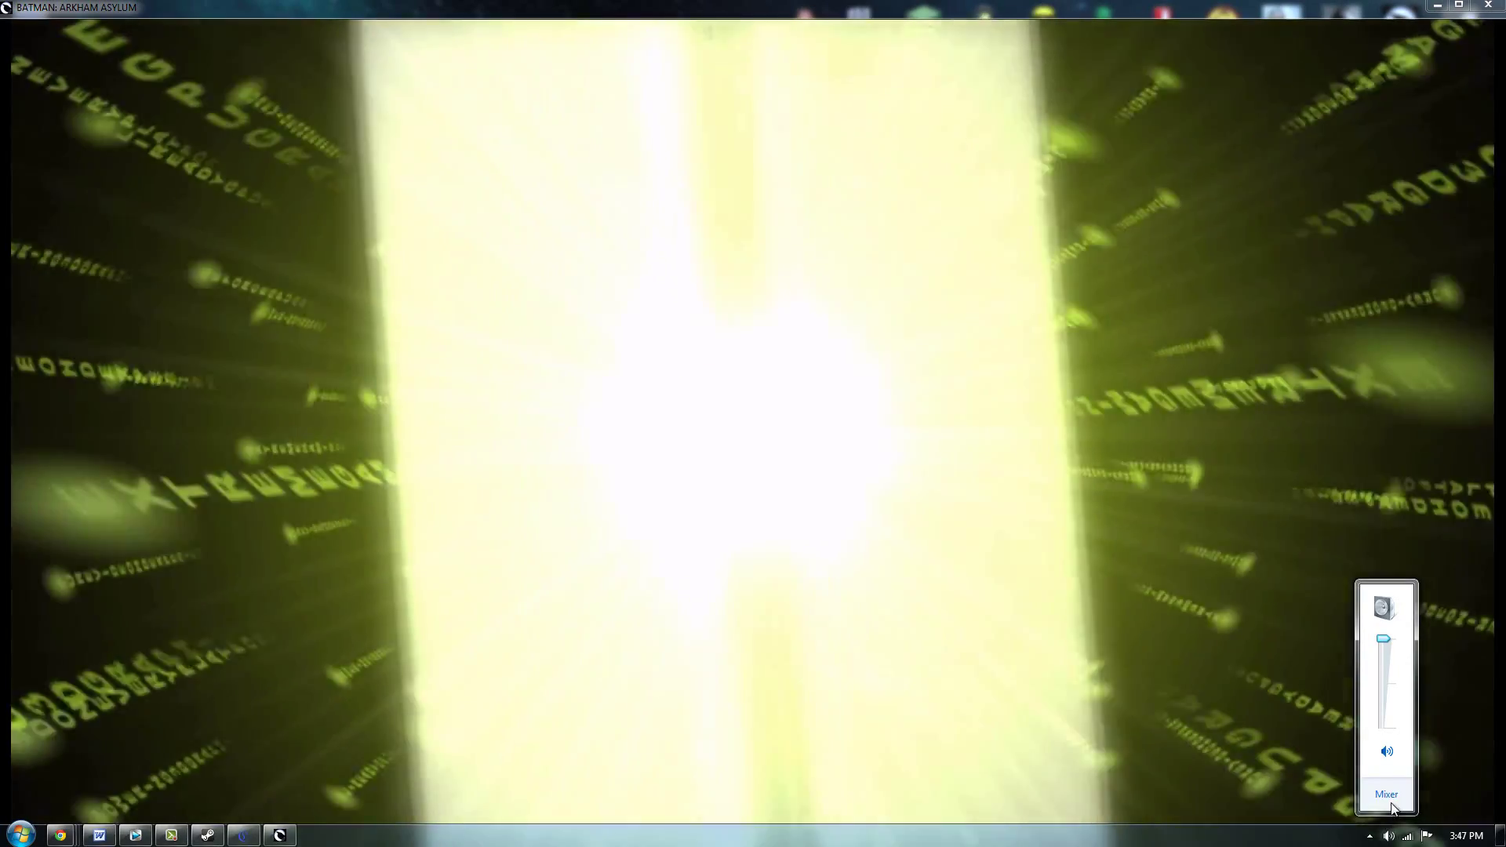
left_click(1388, 804)
left_click(1390, 838)
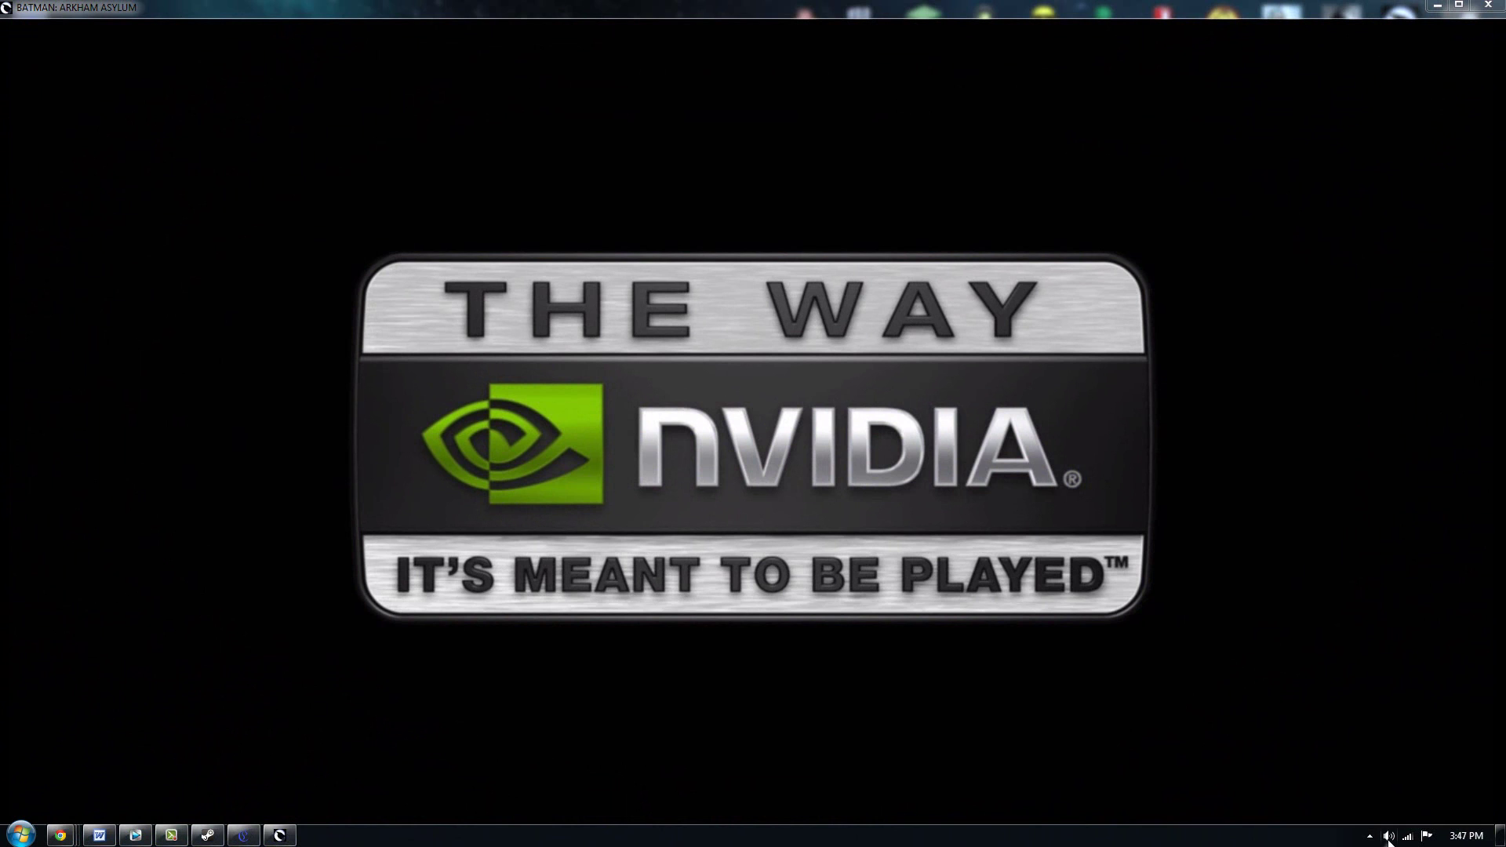
left_click(1389, 838)
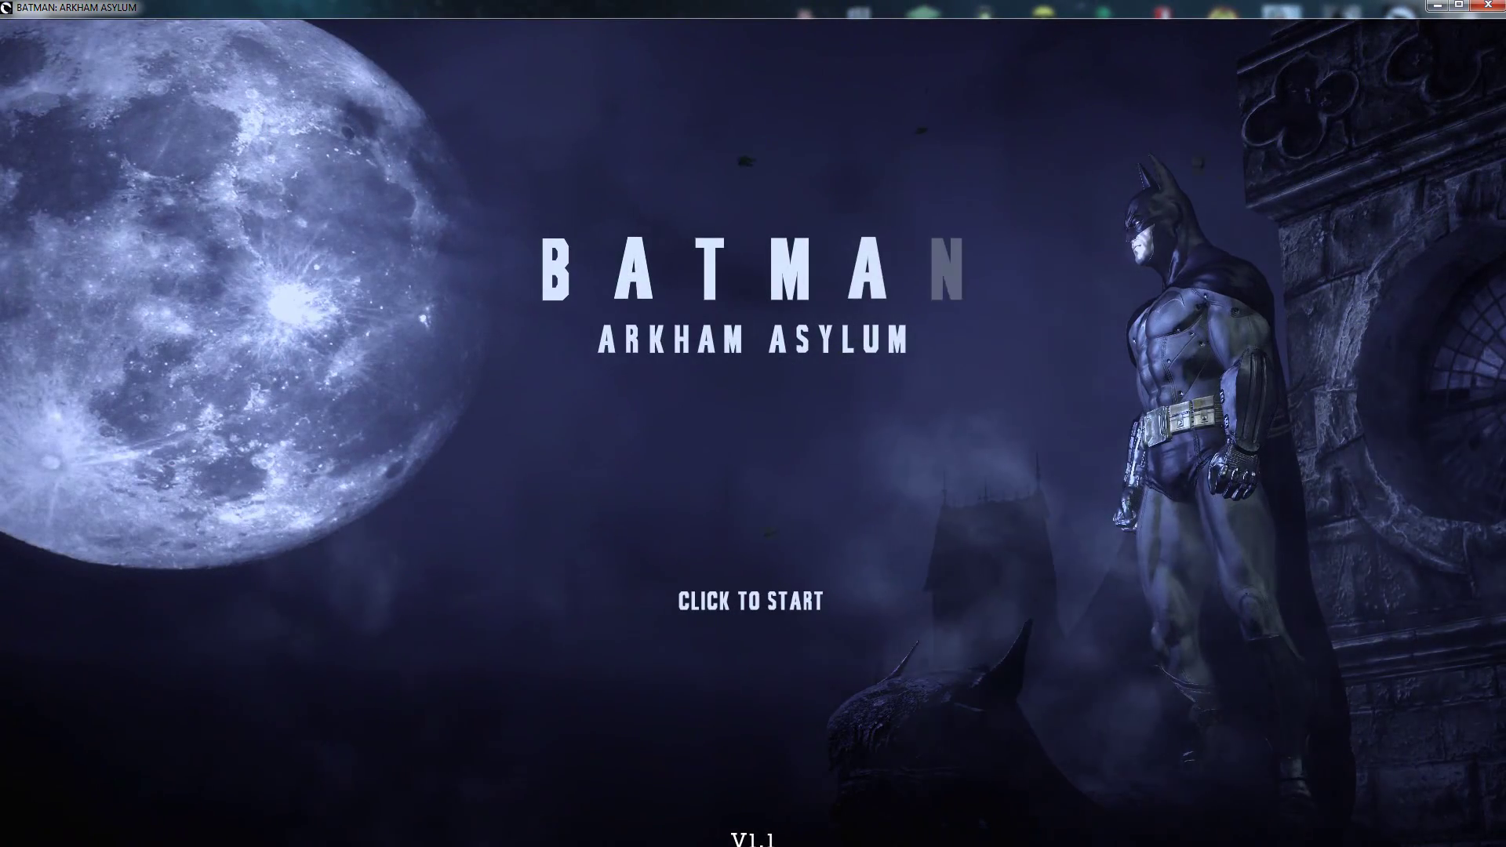
Step: Leave the title screen, browse the save slots, and load the Arkham Island save
key("Return")
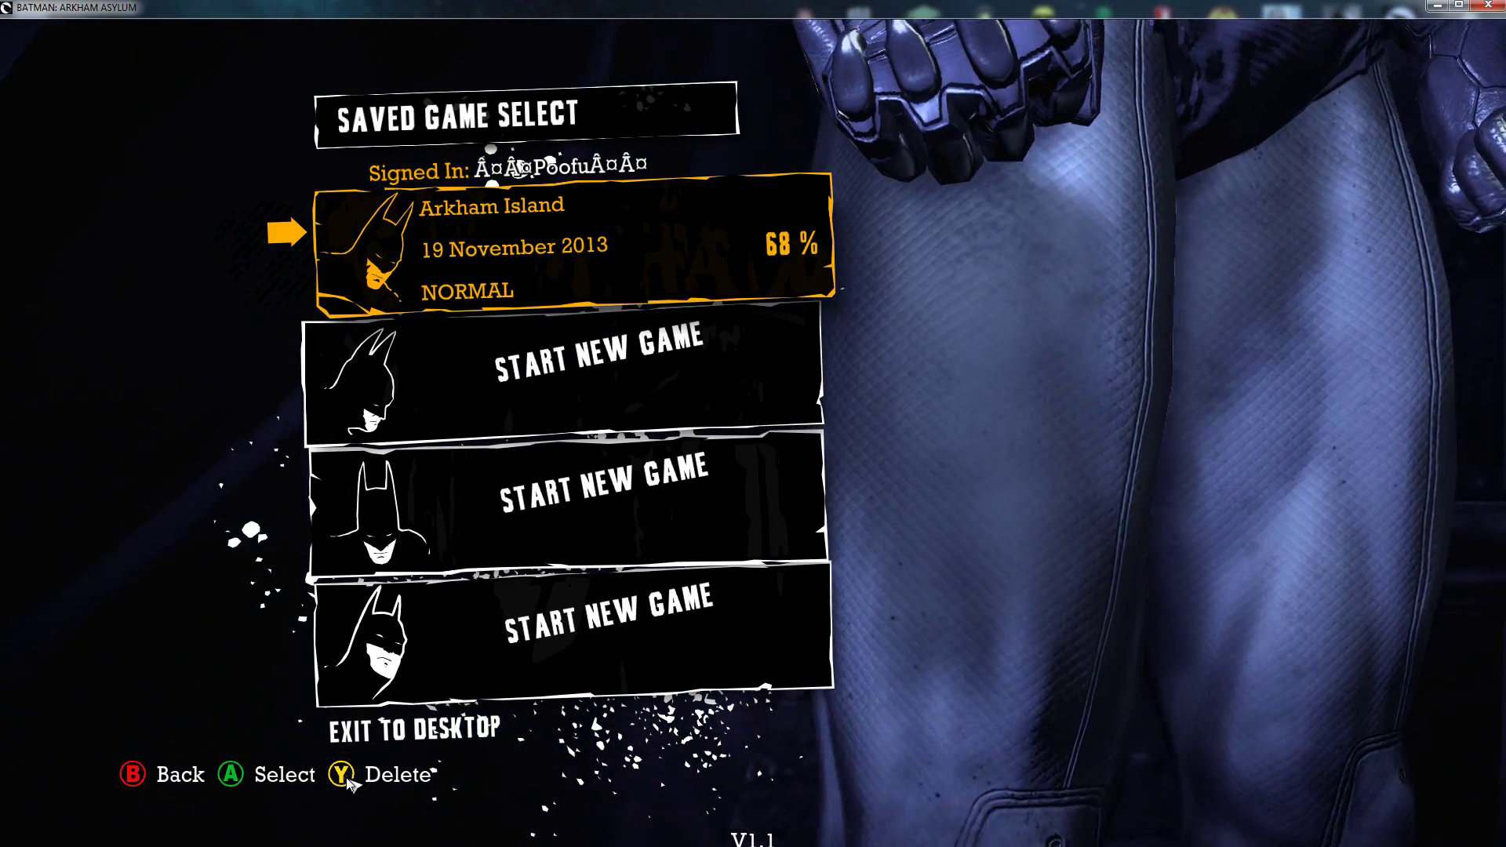
key("Down")
key("Up")
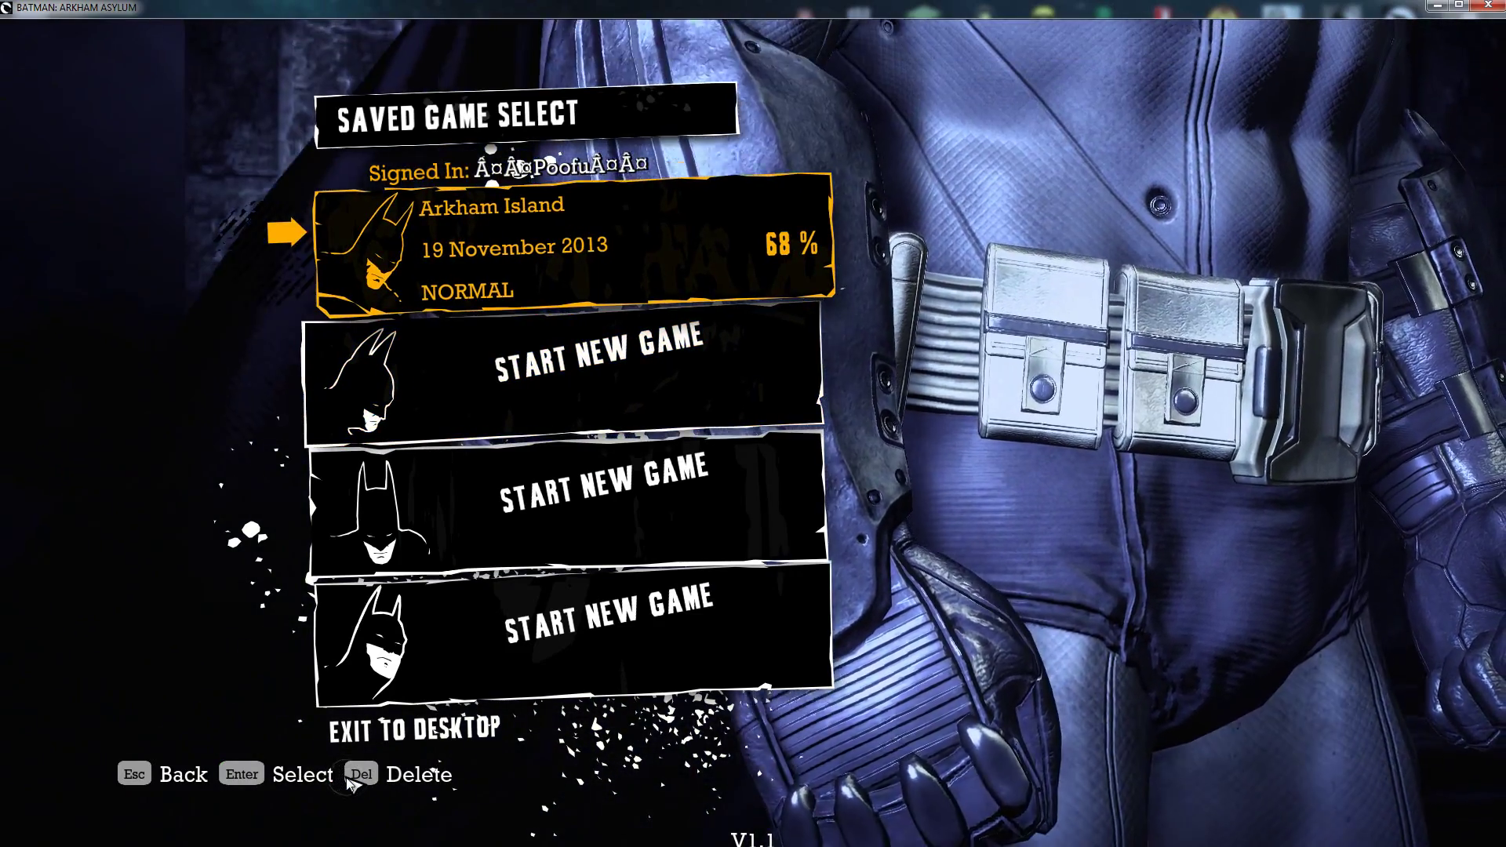
key("Down")
key("Down")
key("Down")
key("Down")
key("Down")
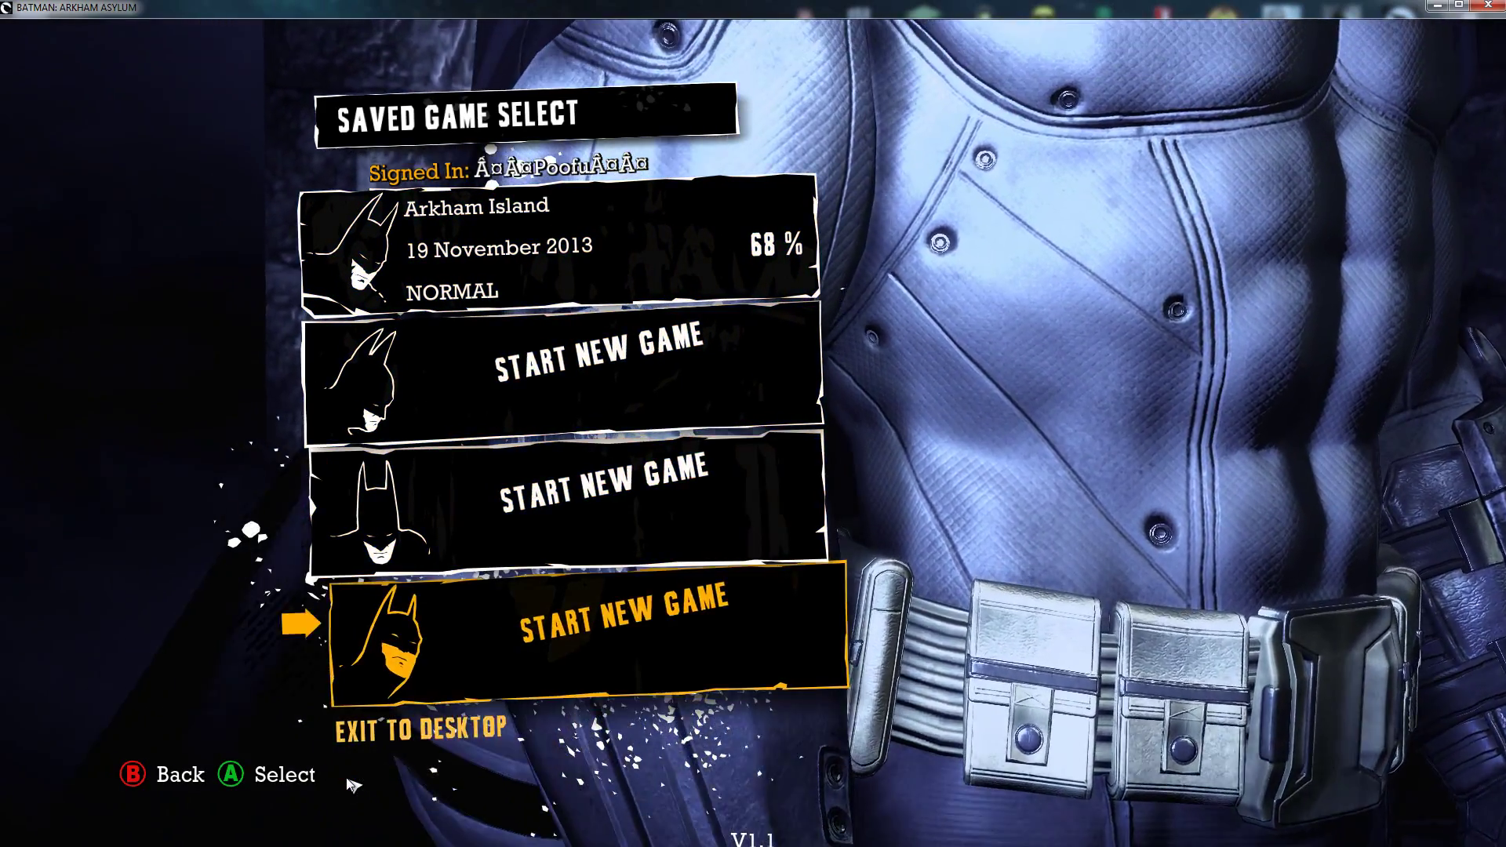
key("Down")
key("Down")
key("Down")
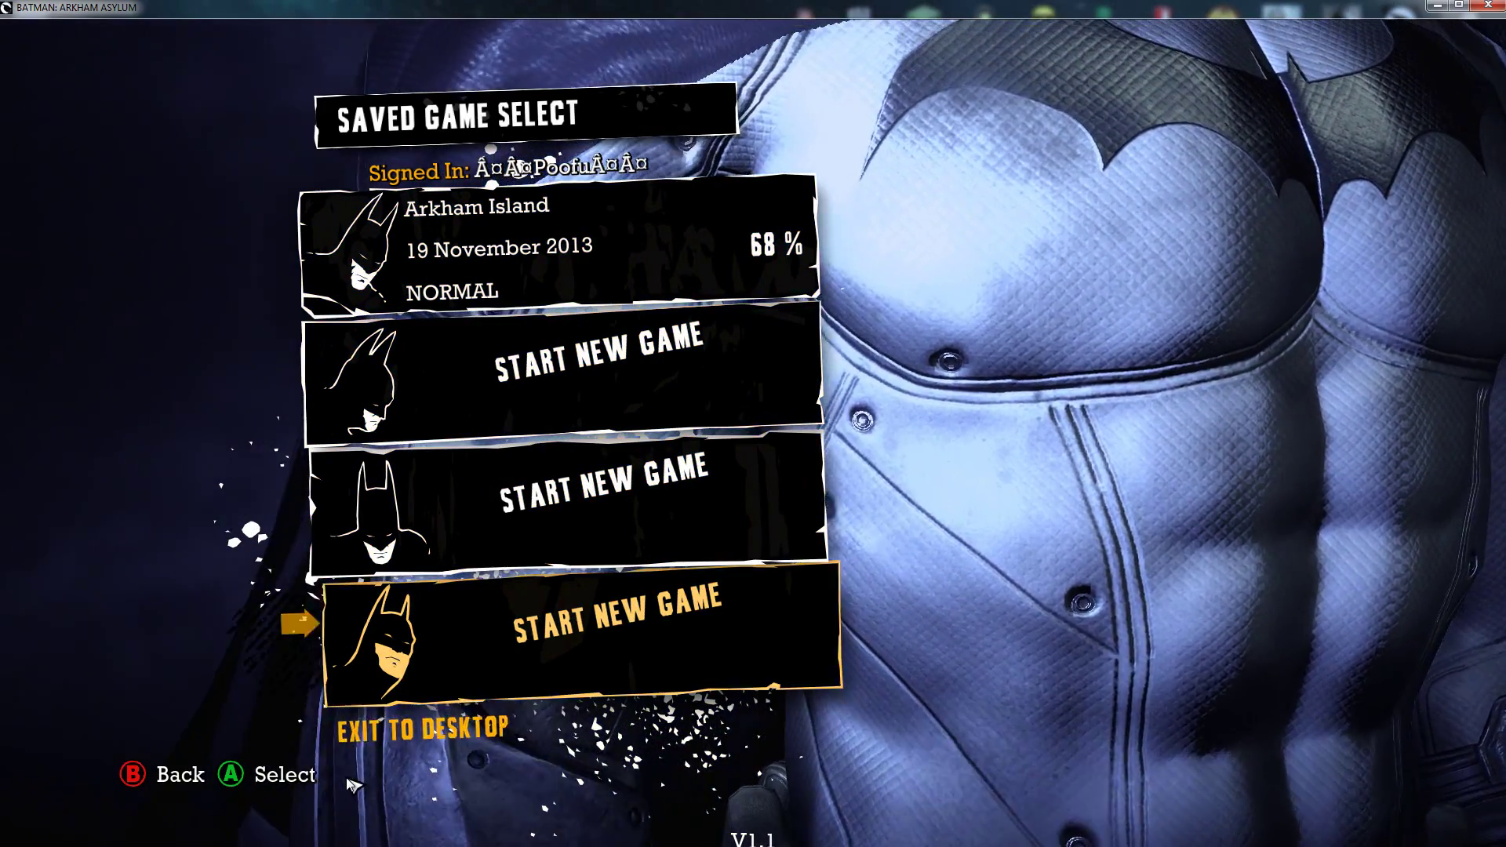
key("Down")
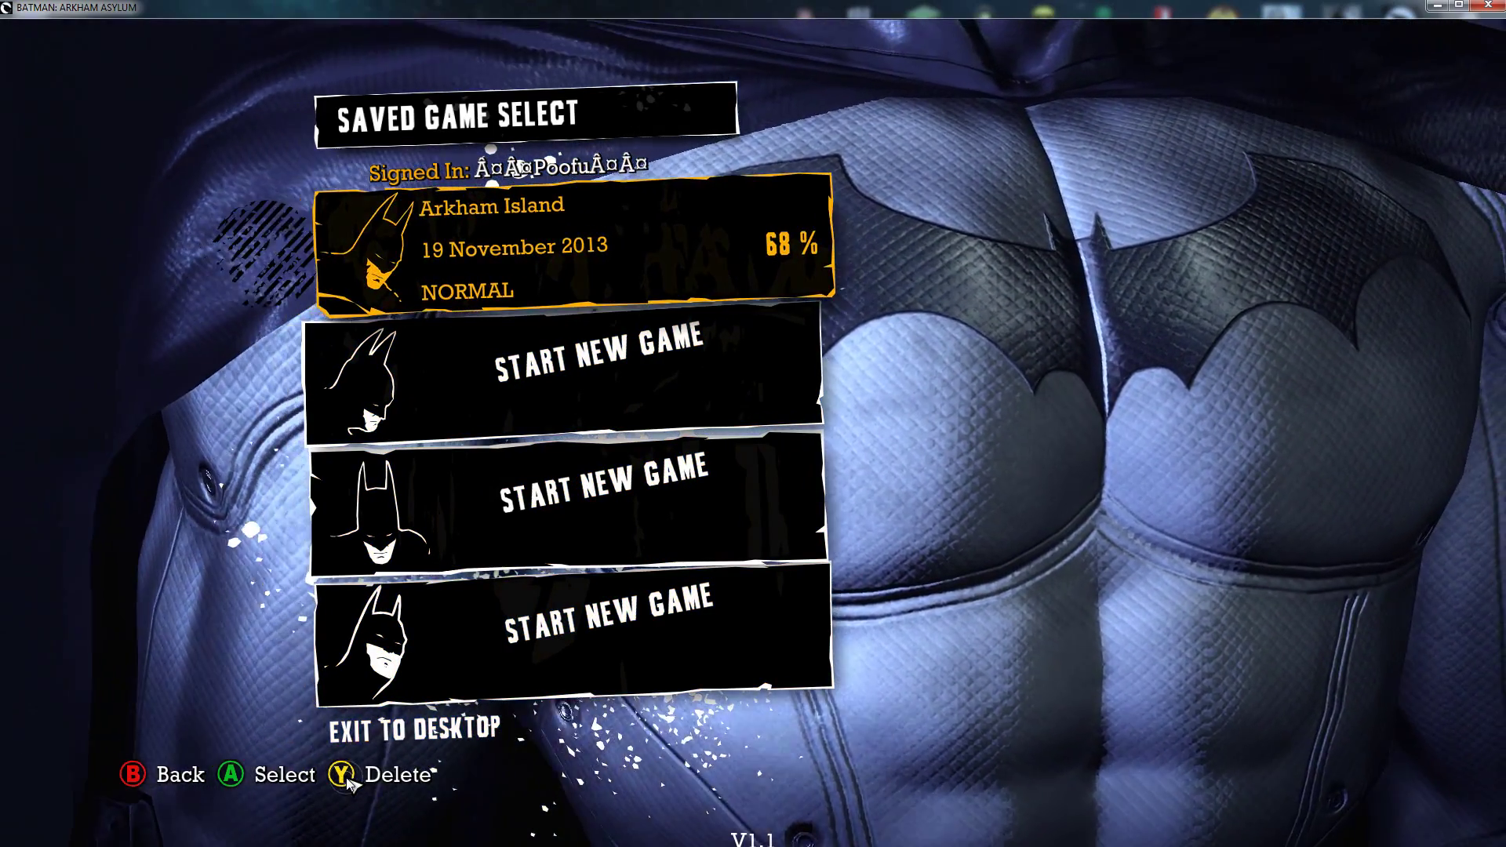
key("Return")
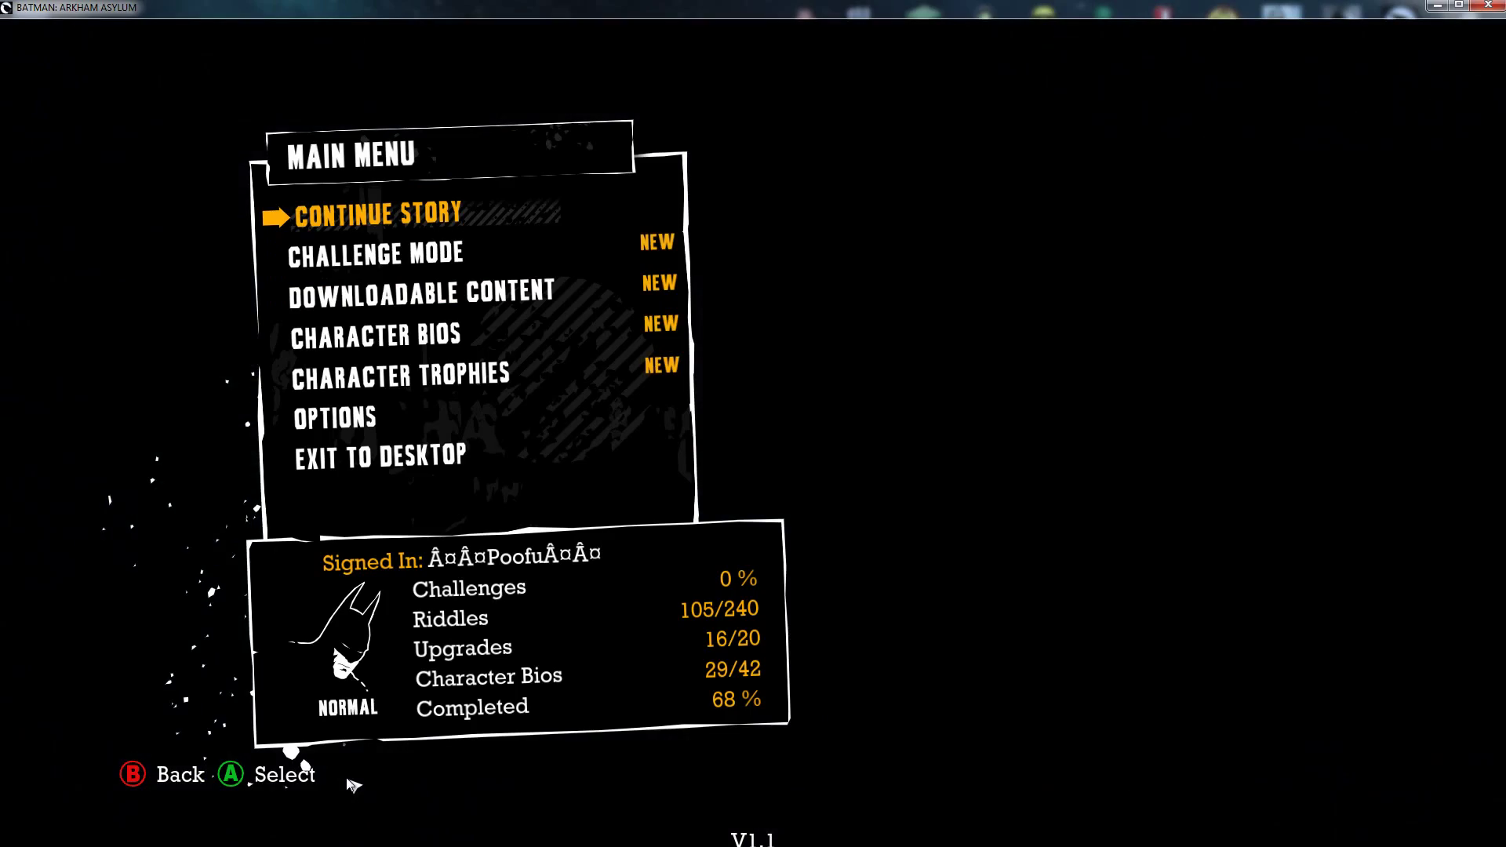
Step: Highlight CHALLENGE MODE, back out to the title, and answer YES to exit to desktop
key("Down")
key("Escape")
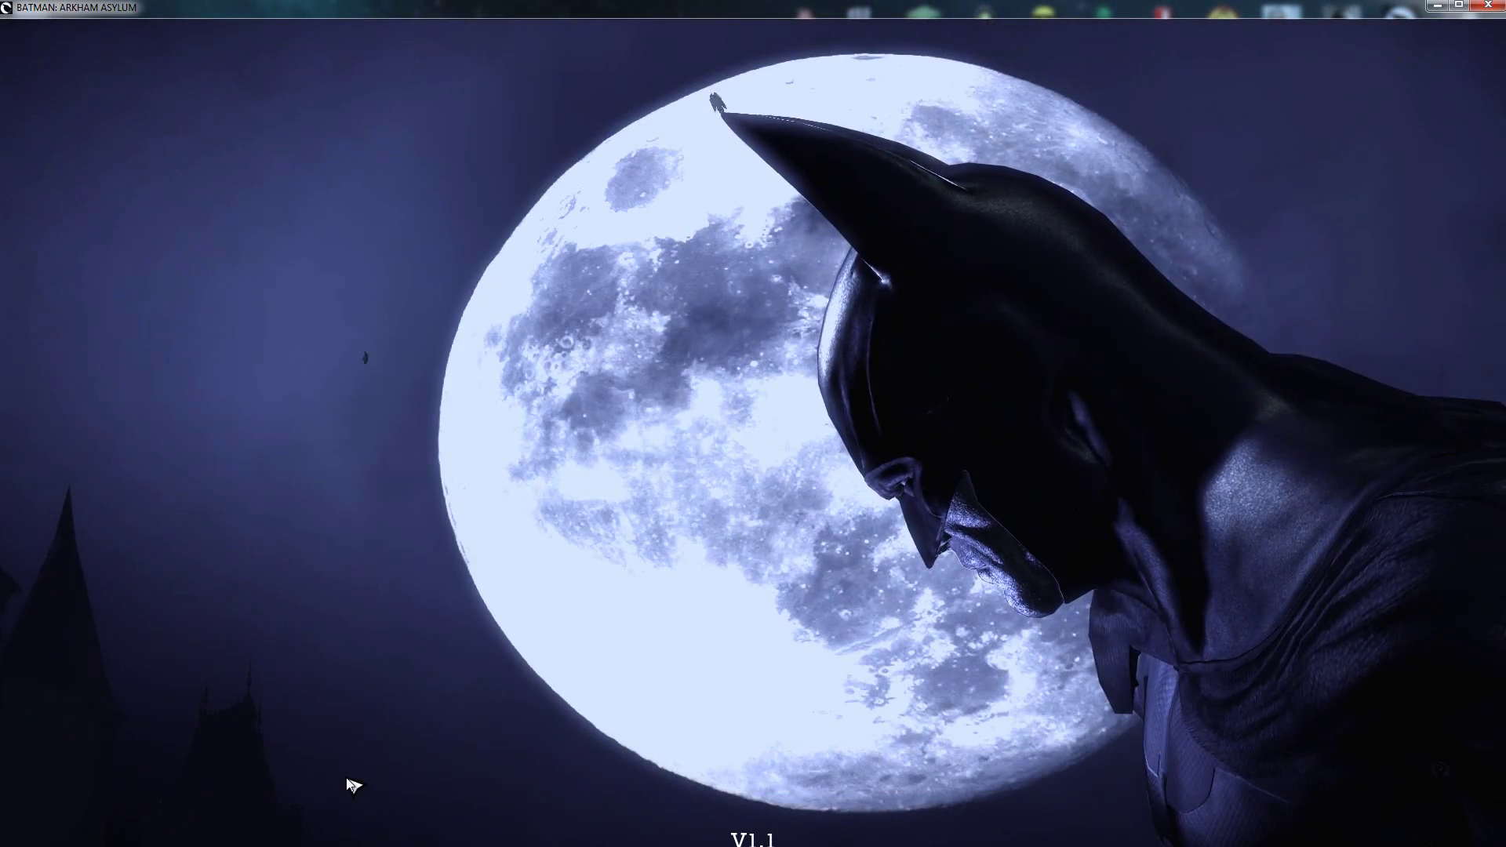
key("Escape")
key("Escape")
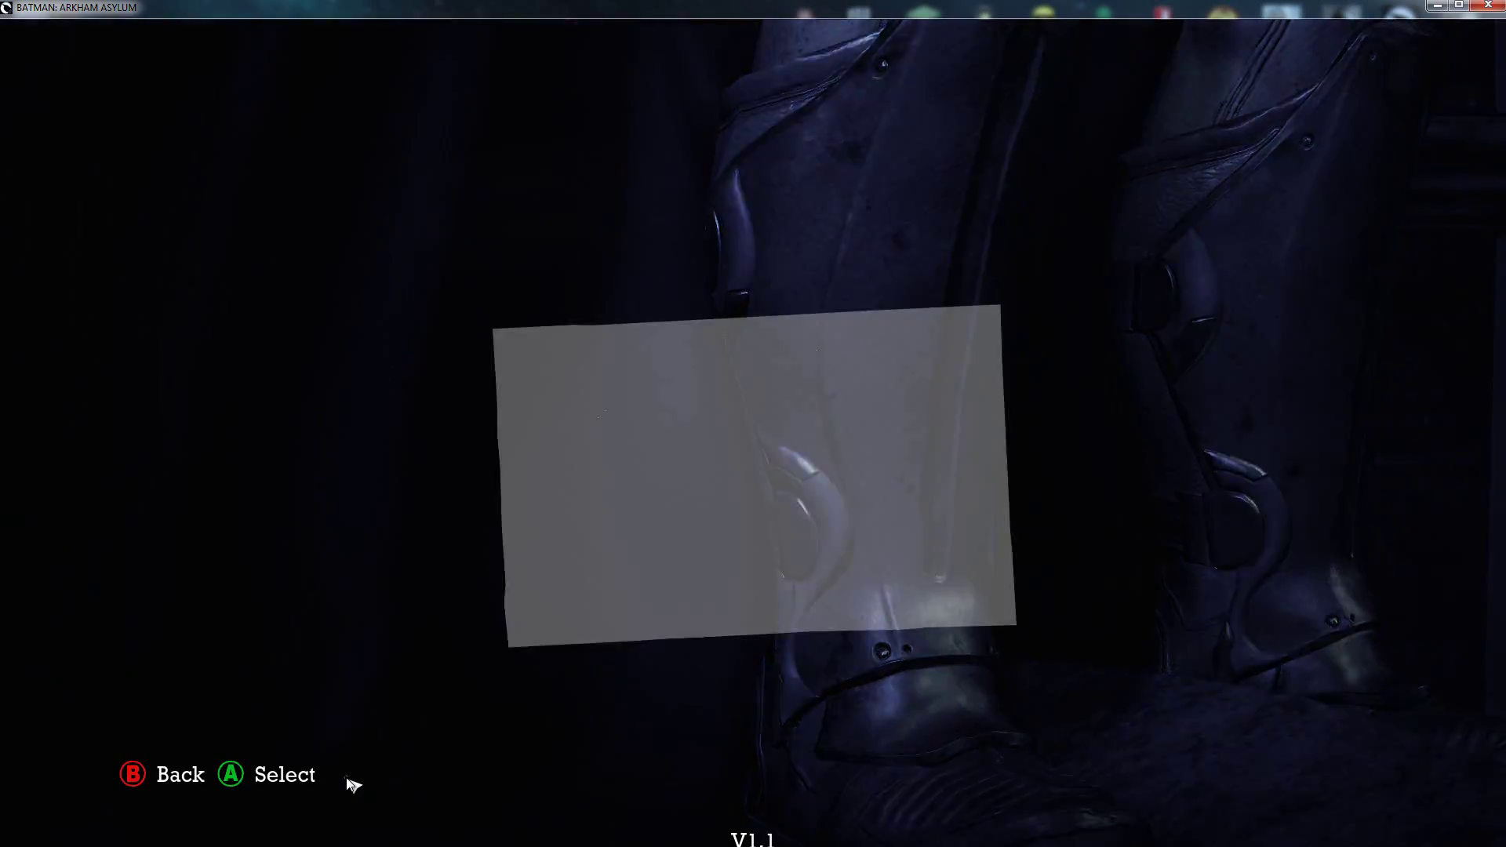
key("Up")
key("Return")
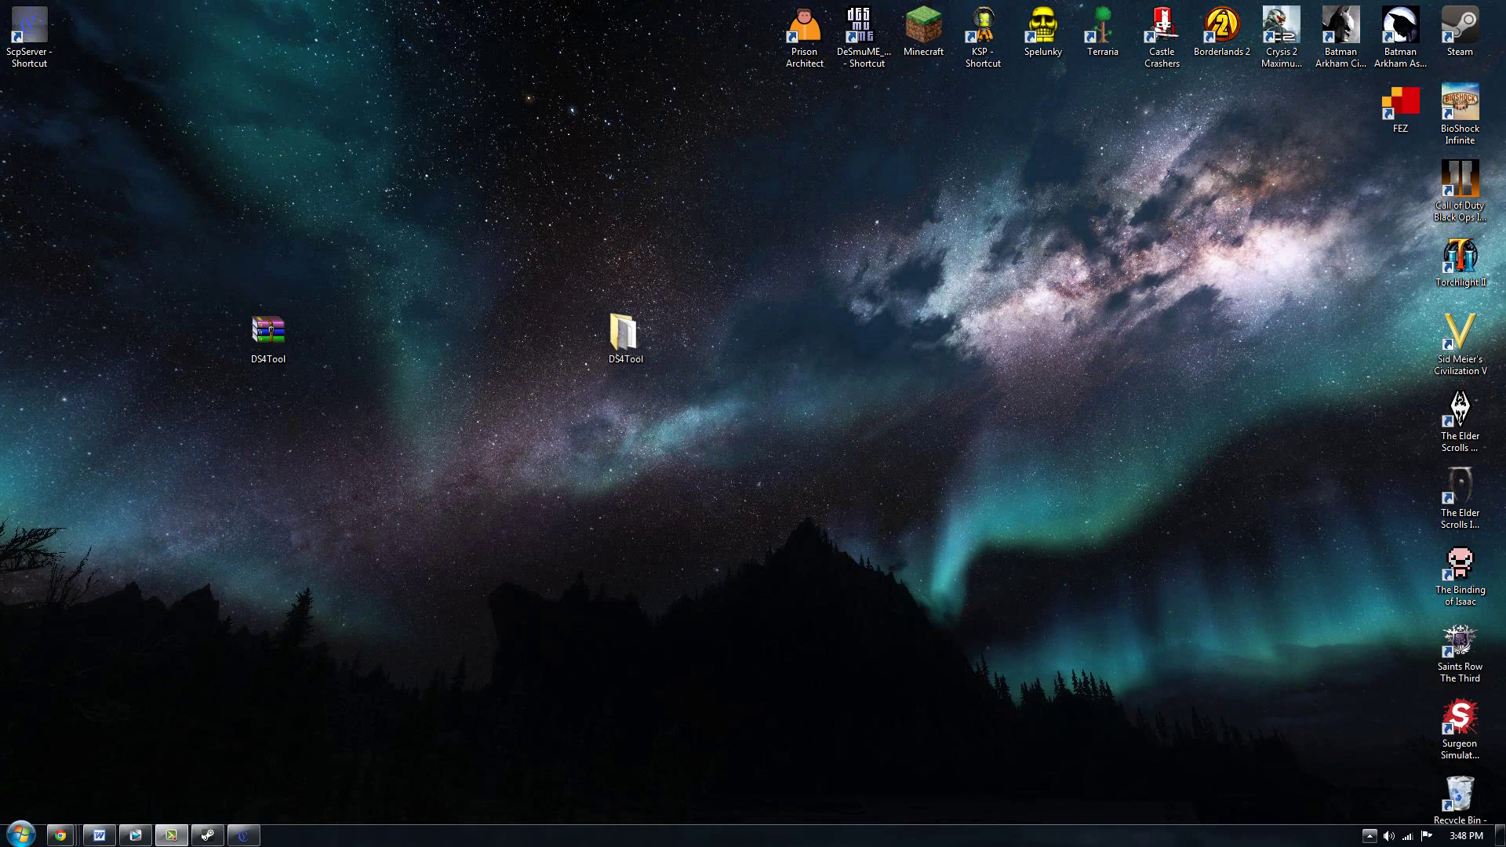
key("b")
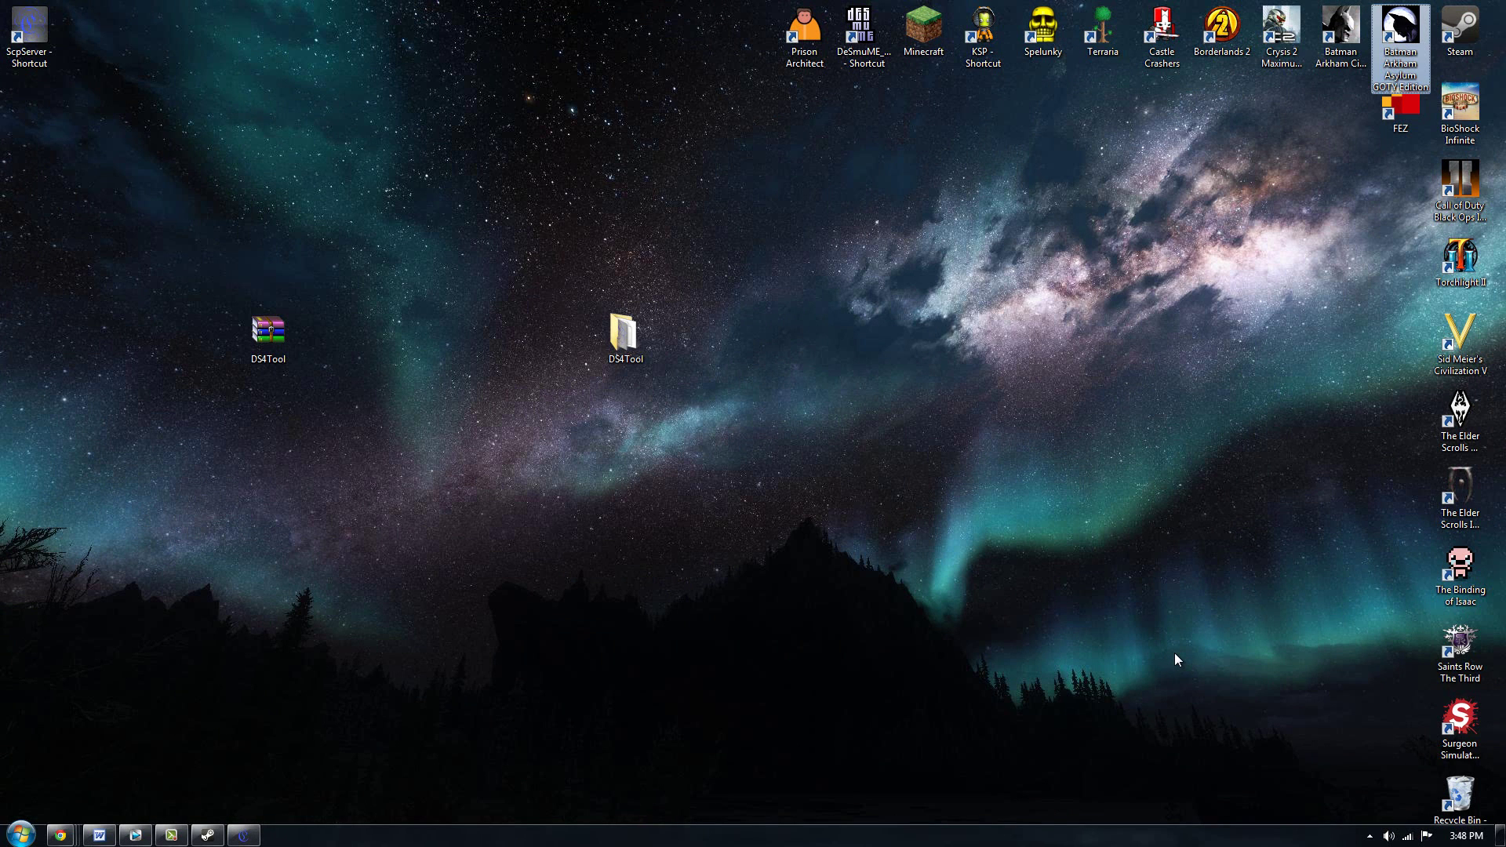
left_click(47, 47)
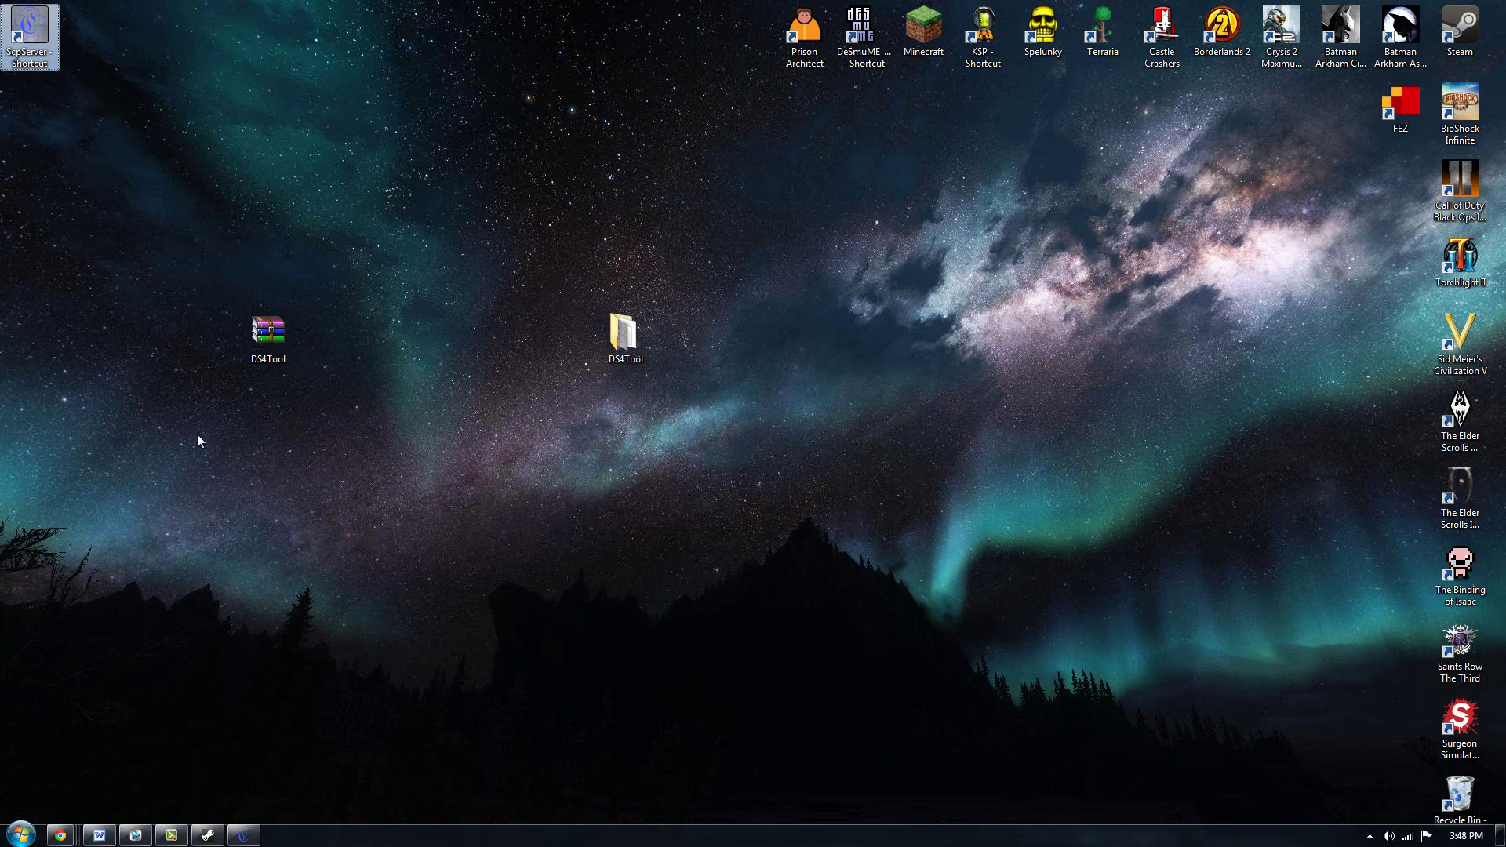
Step: Bring up the DS4 to XInput Mapper, stop the controller mapping, and close the window
left_click(242, 837)
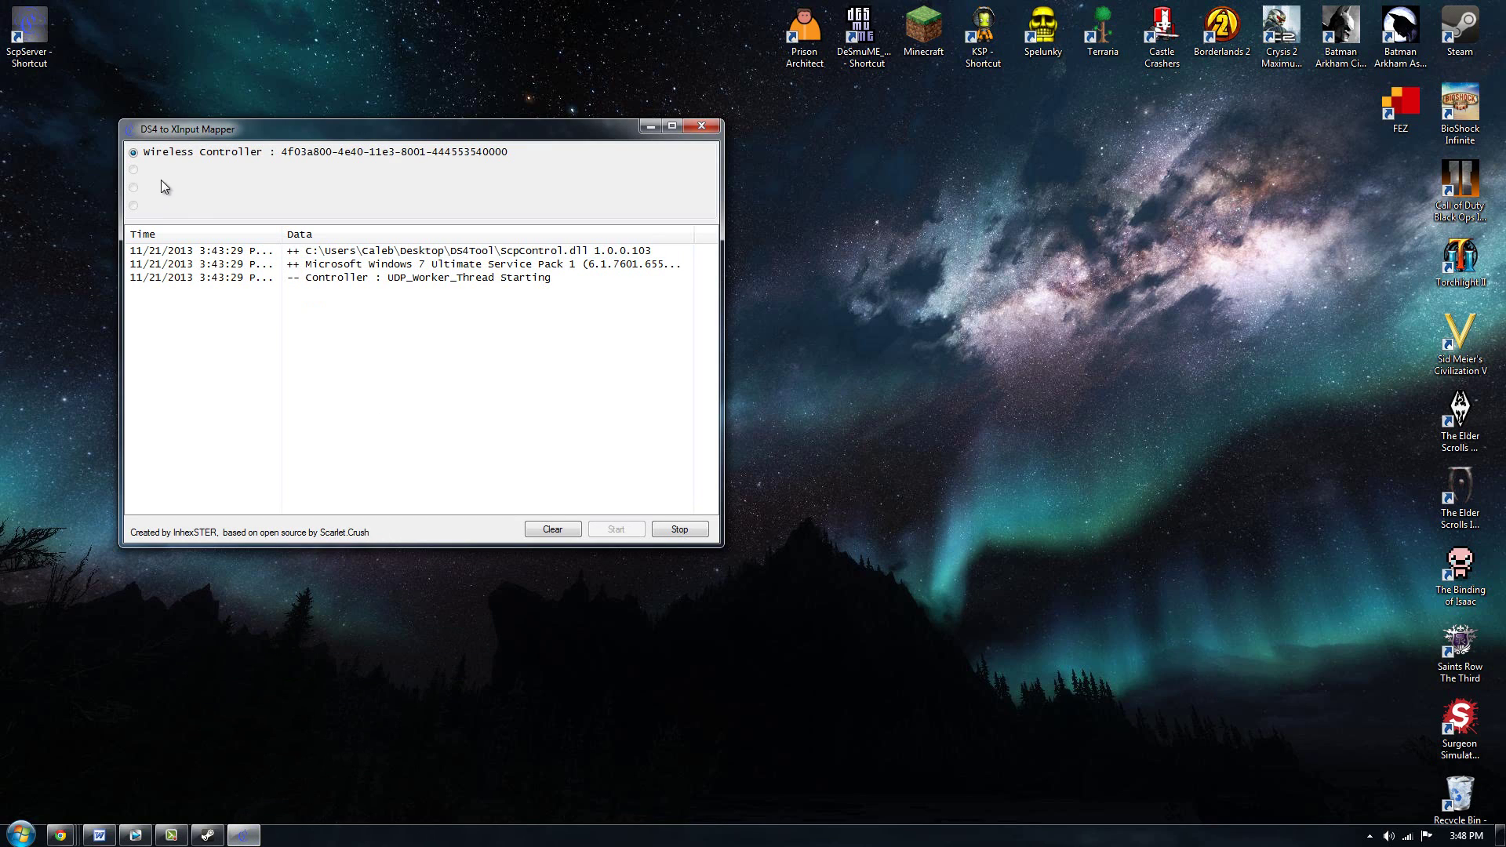
left_click(679, 530)
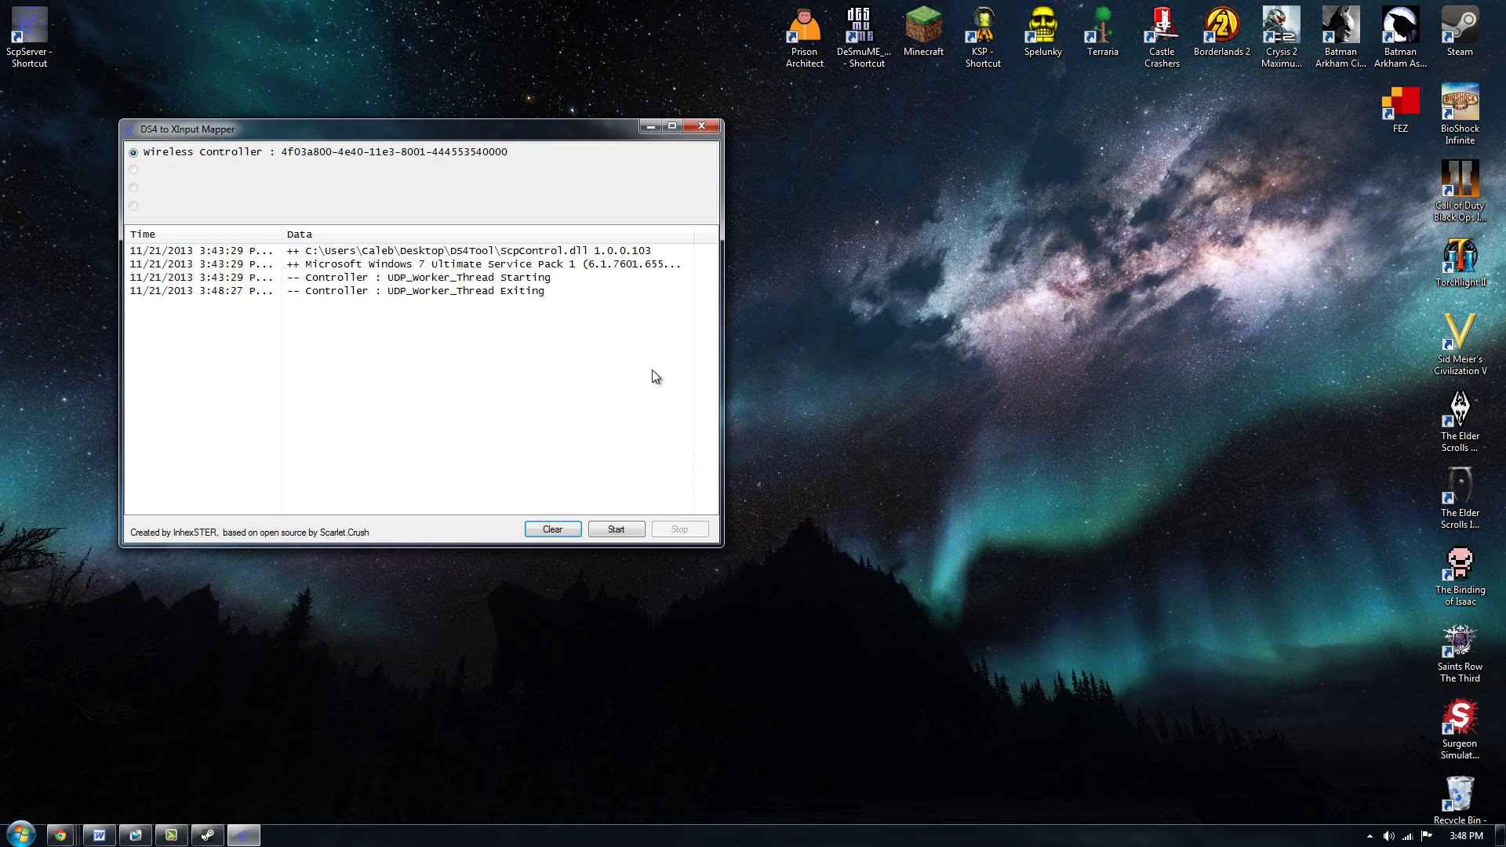
left_click(691, 127)
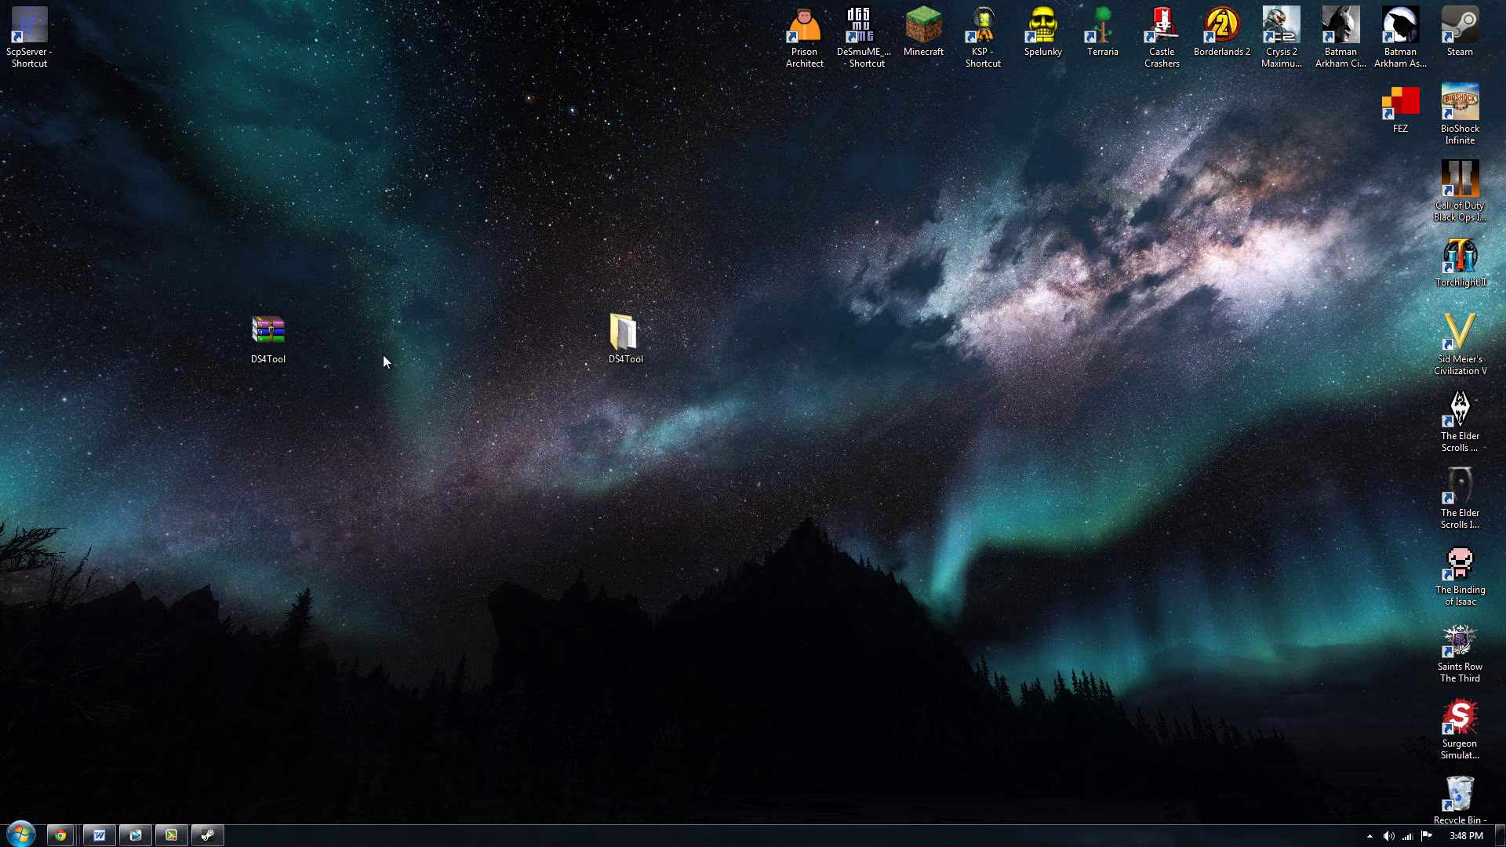